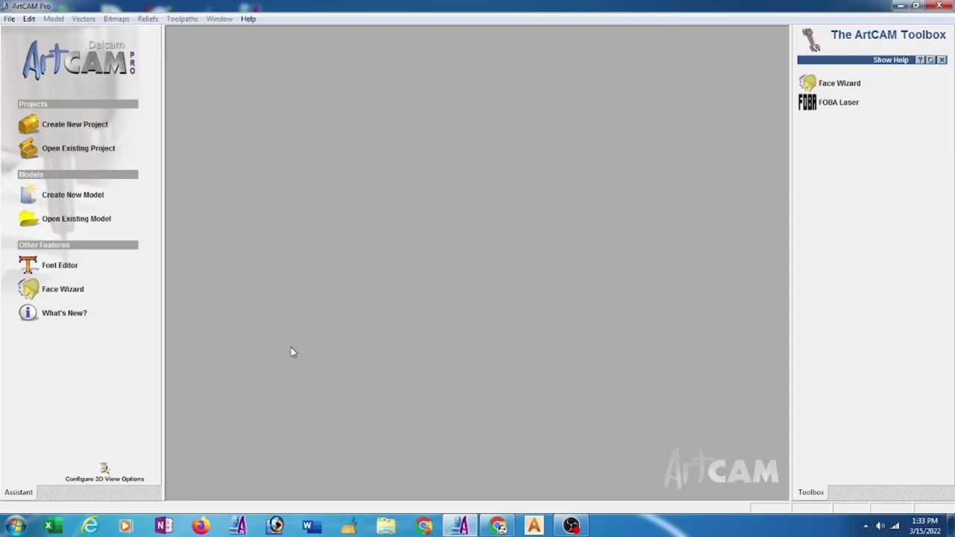
Start a new model with a width of 500 mm and a height of 70 mm.
click(86, 202)
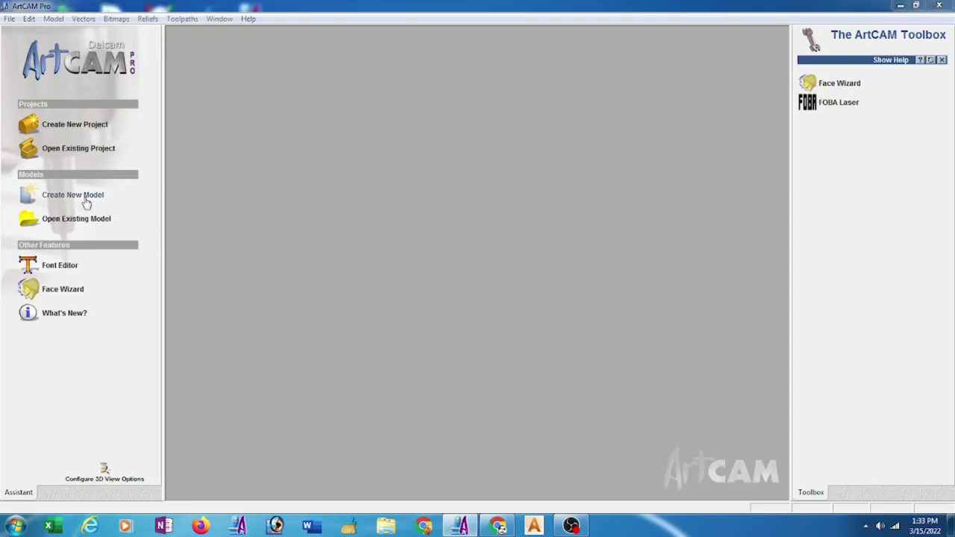
key(Tab)
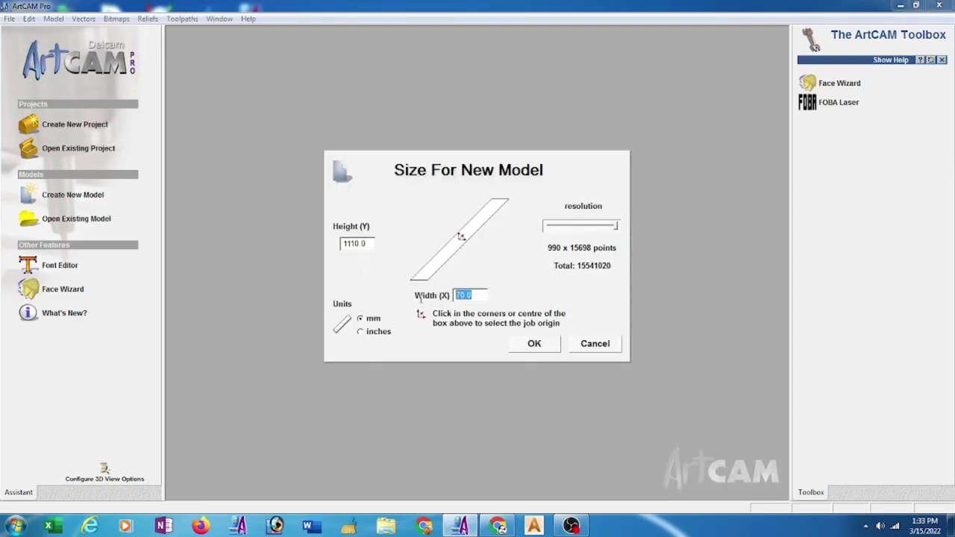
text(500)
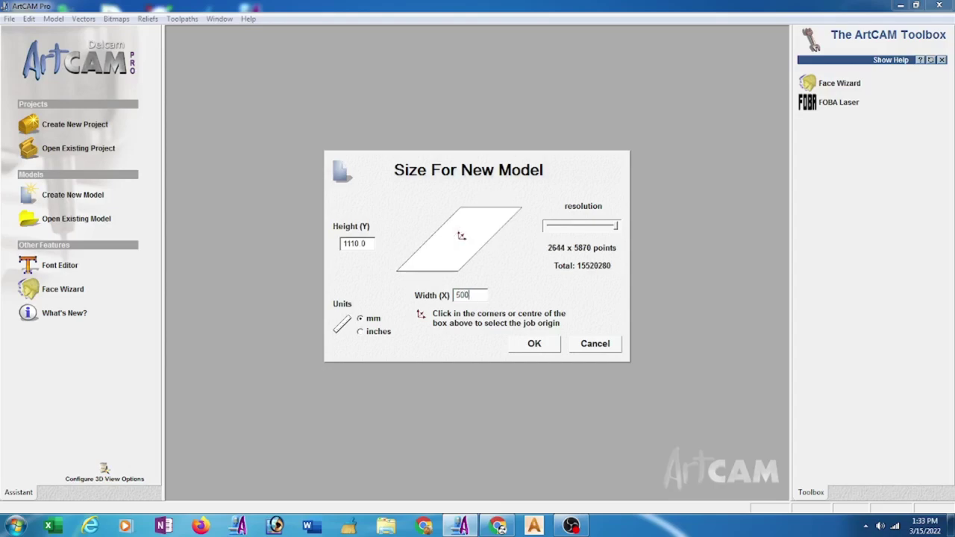
key(shift+Tab)
text(7)
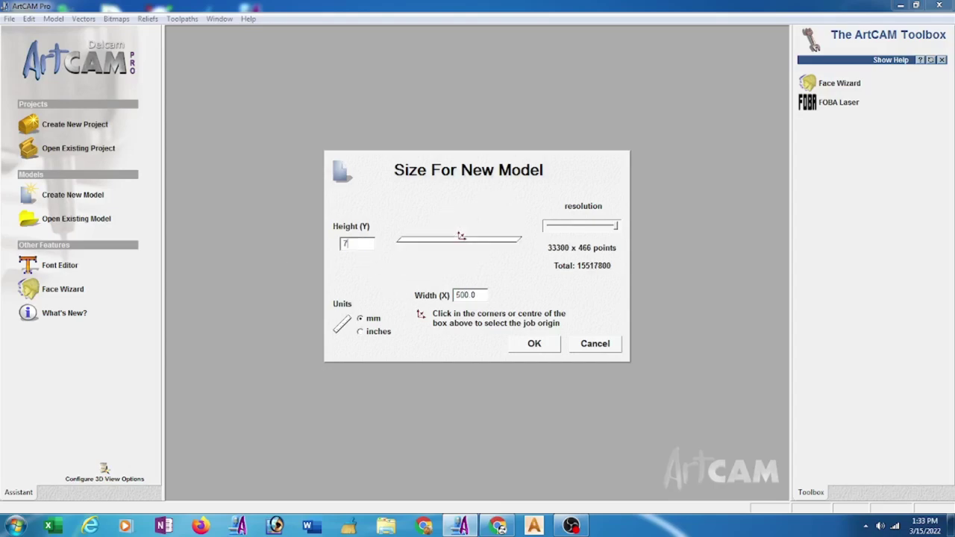
text(0)
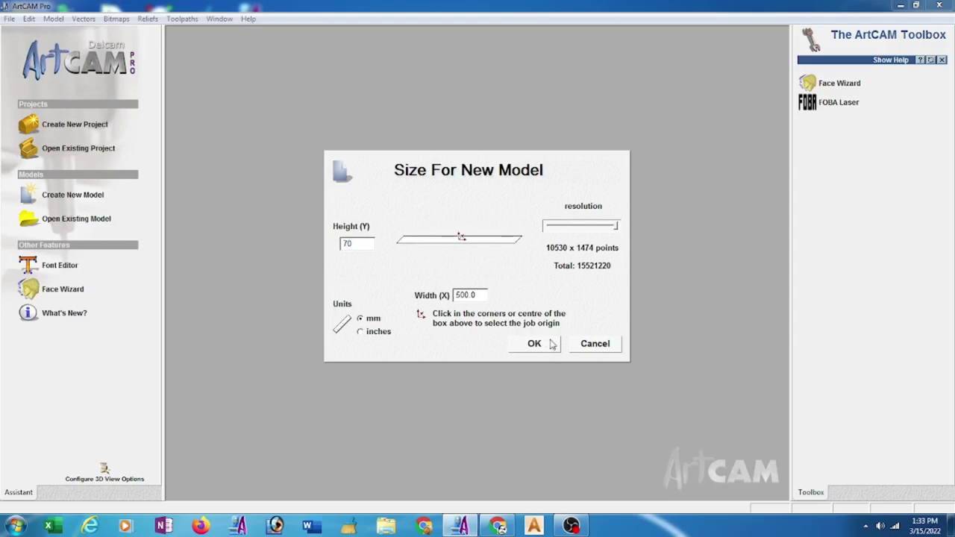
click(545, 343)
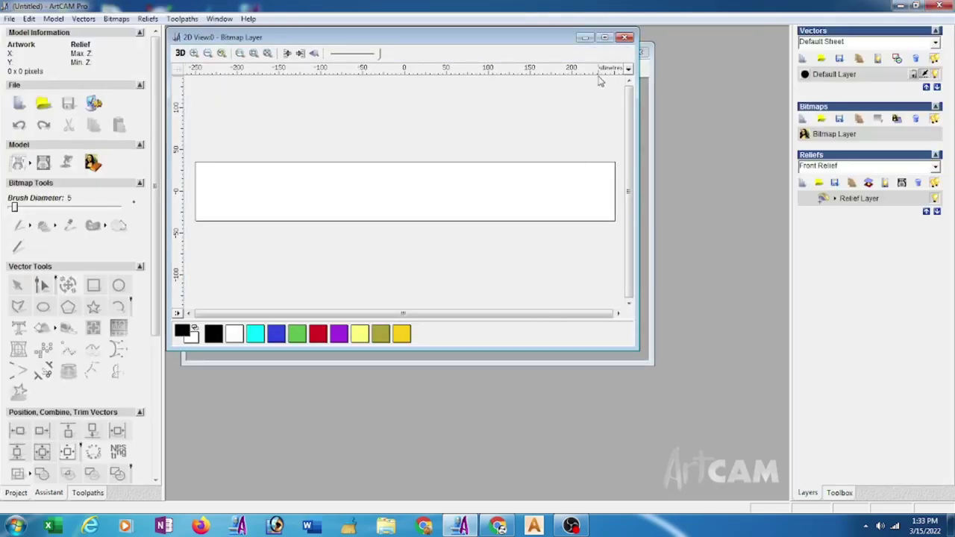
Maximize the 2D view and draw a rectangle sized 500 mm wide by 70 mm high.
click(604, 36)
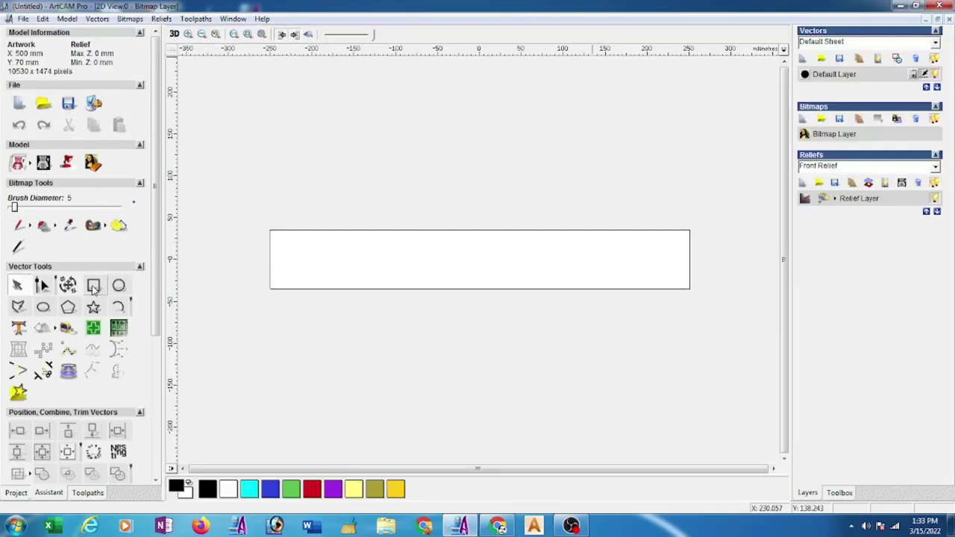
click(94, 285)
drag(303, 142, 652, 199)
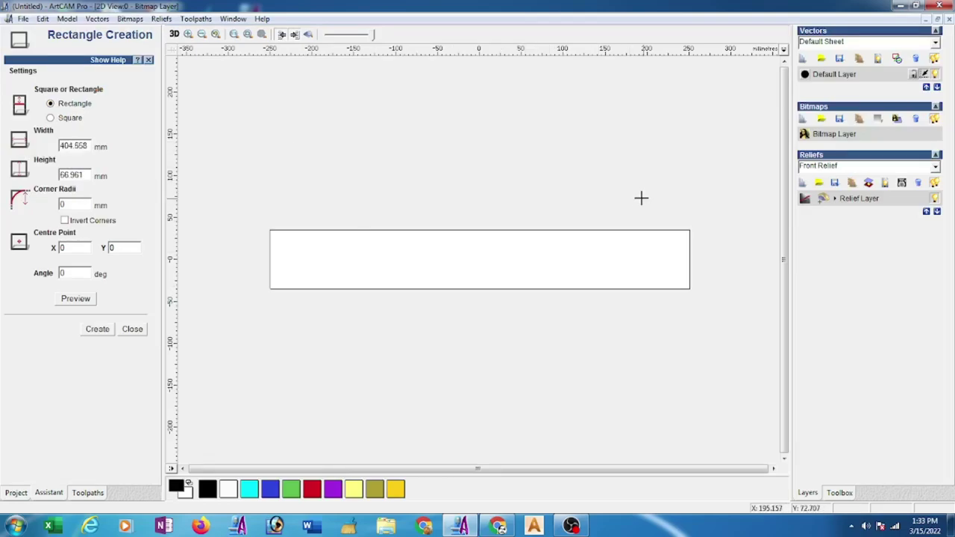
double_click(85, 145)
text(500)
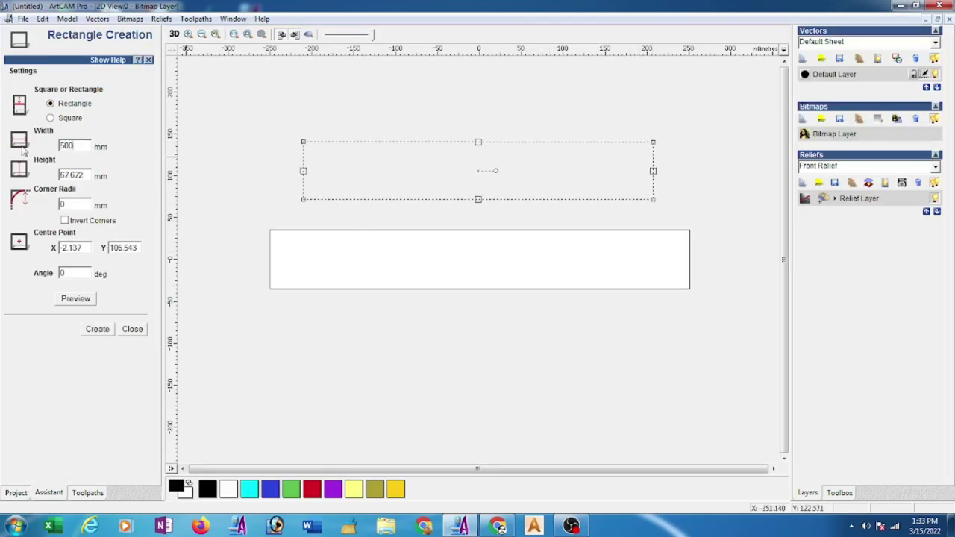
double_click(75, 175)
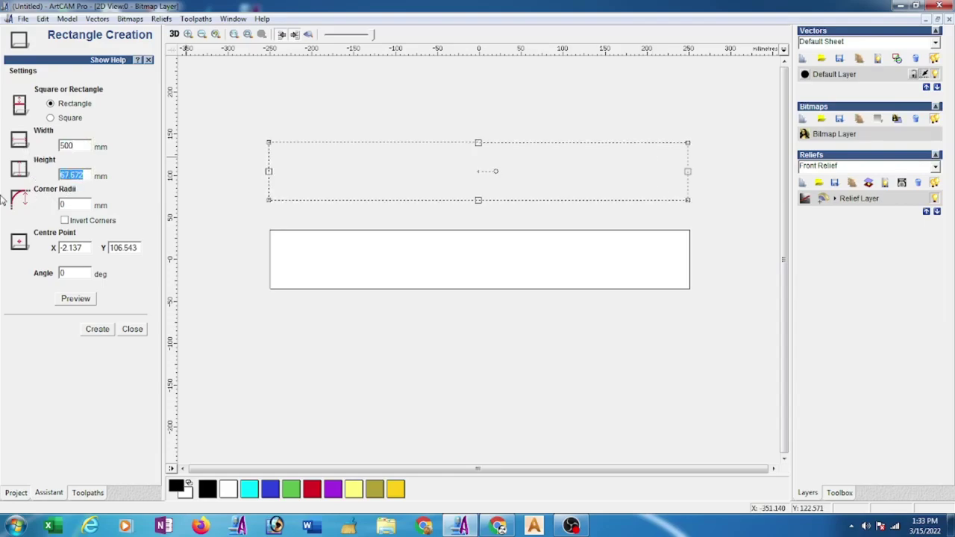
text(70)
click(97, 330)
click(124, 333)
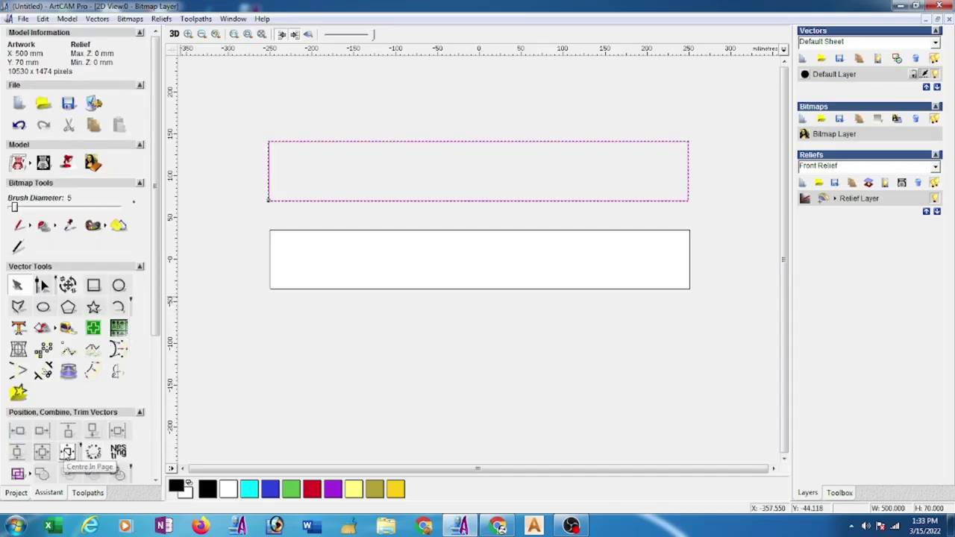
Centre the rectangle in the page and reselect it.
click(67, 453)
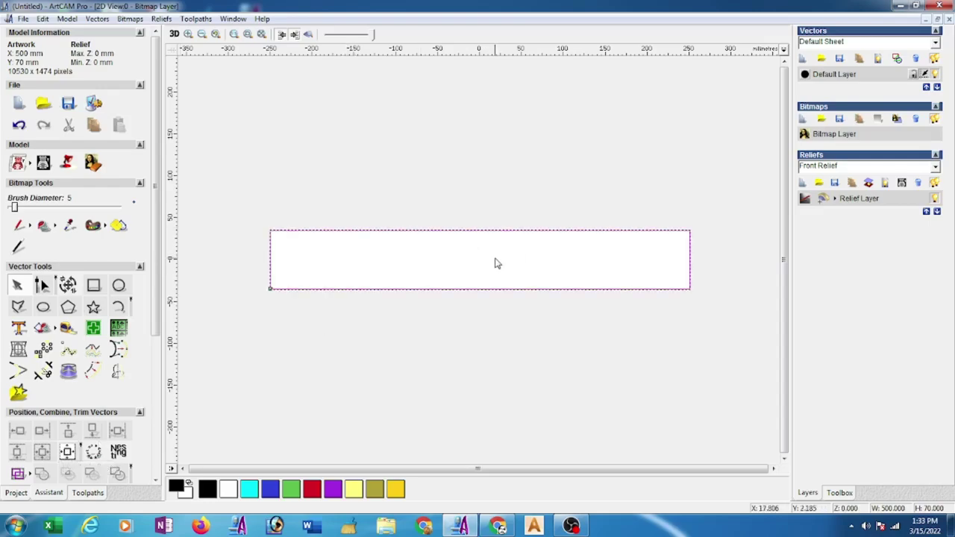
click(432, 321)
scroll(373, 373, up, 2)
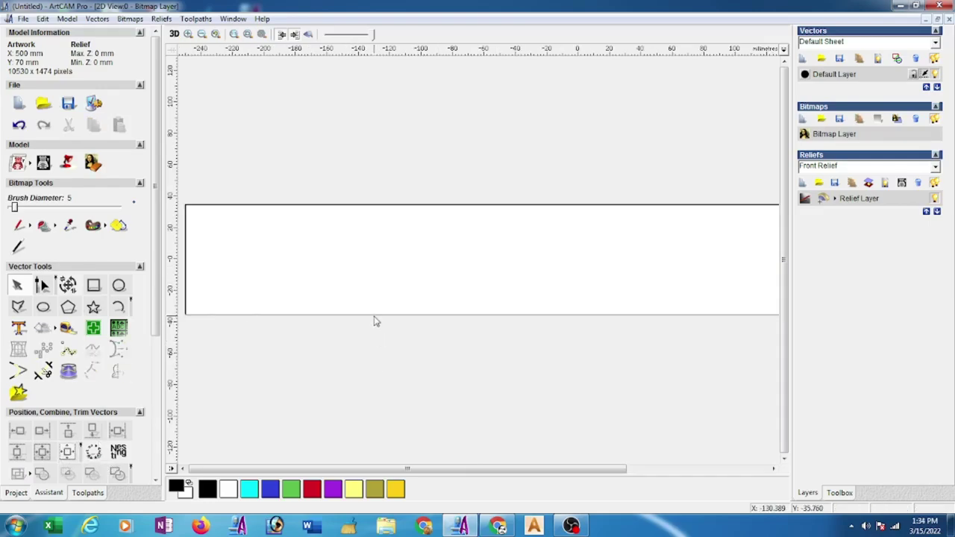
click(368, 314)
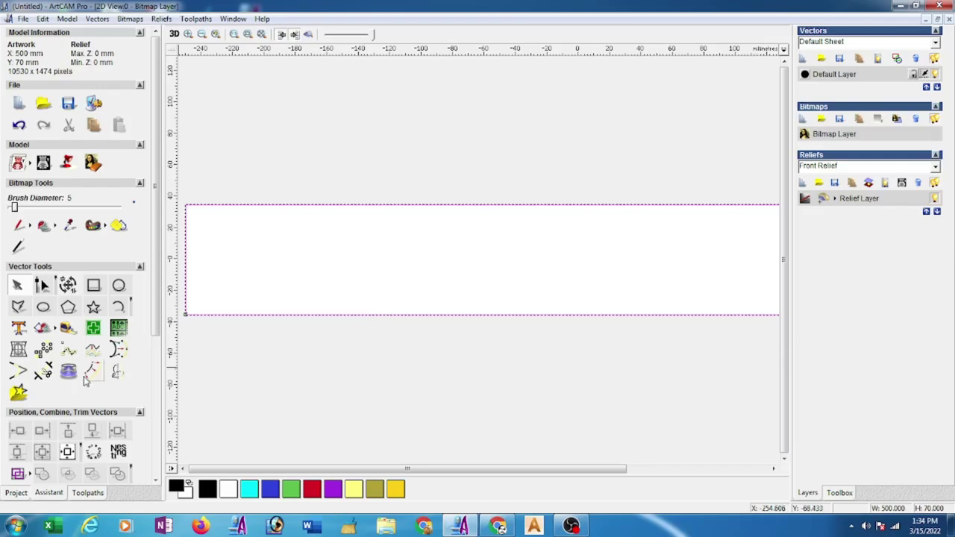
Offset the rectangle 6 mm inwards with sharp corners, keeping the original.
click(110, 370)
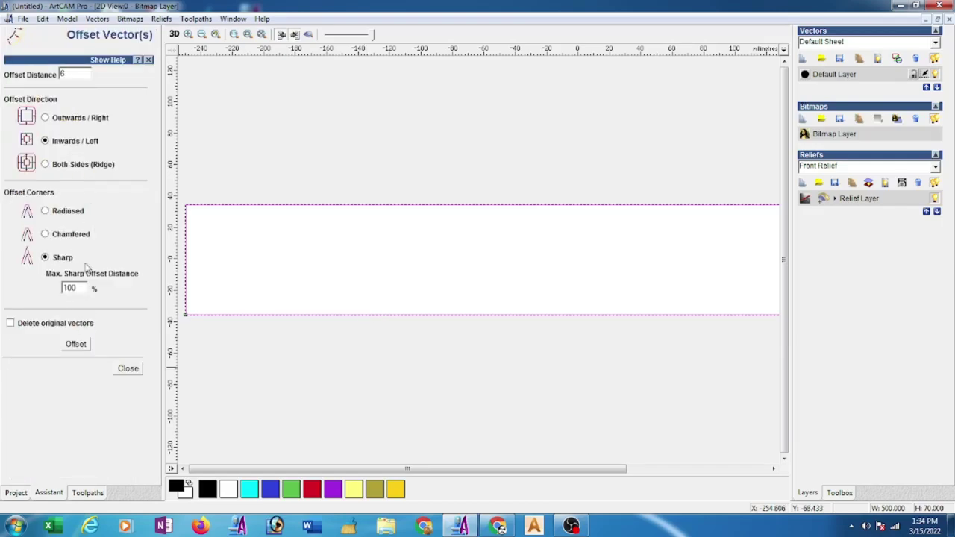
click(76, 344)
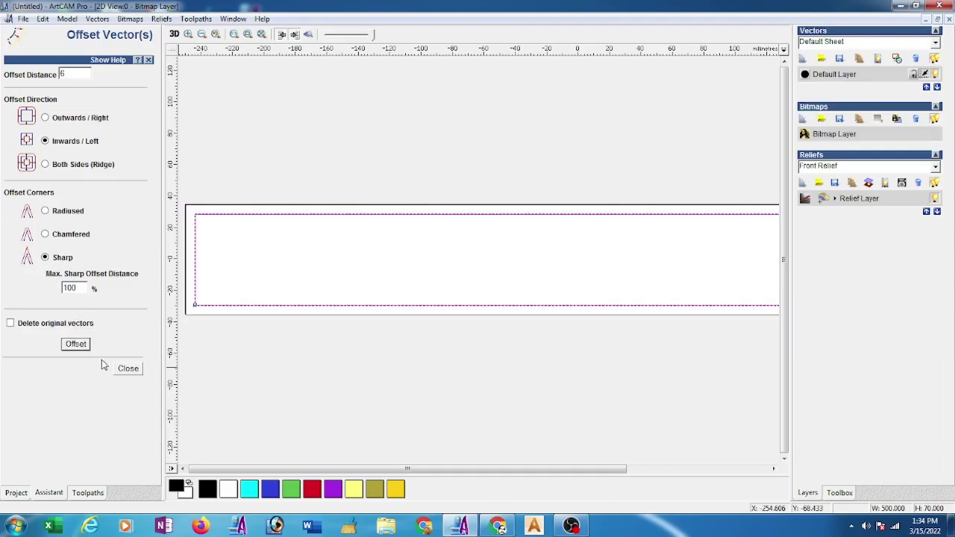
click(126, 367)
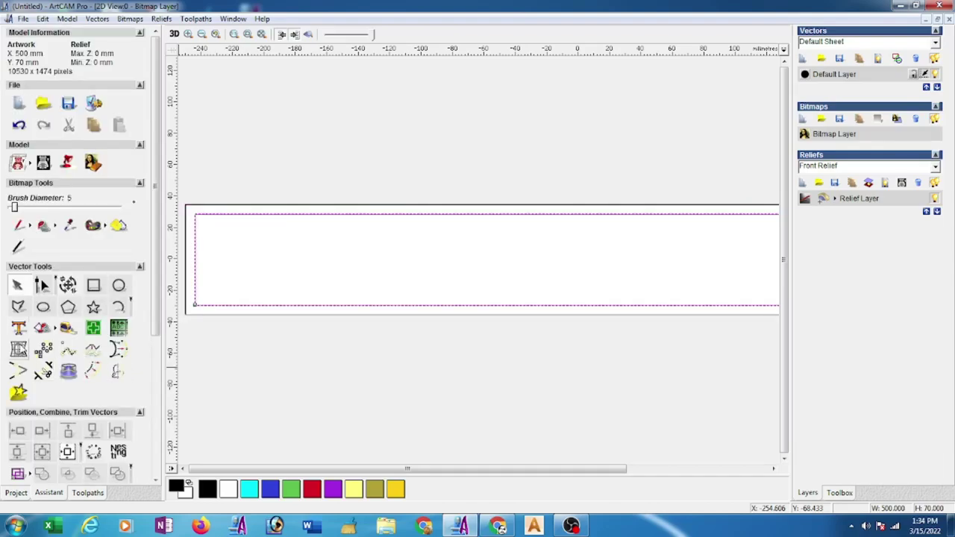
Type the text WELCOME above the rectangles and select all of it.
click(206, 267)
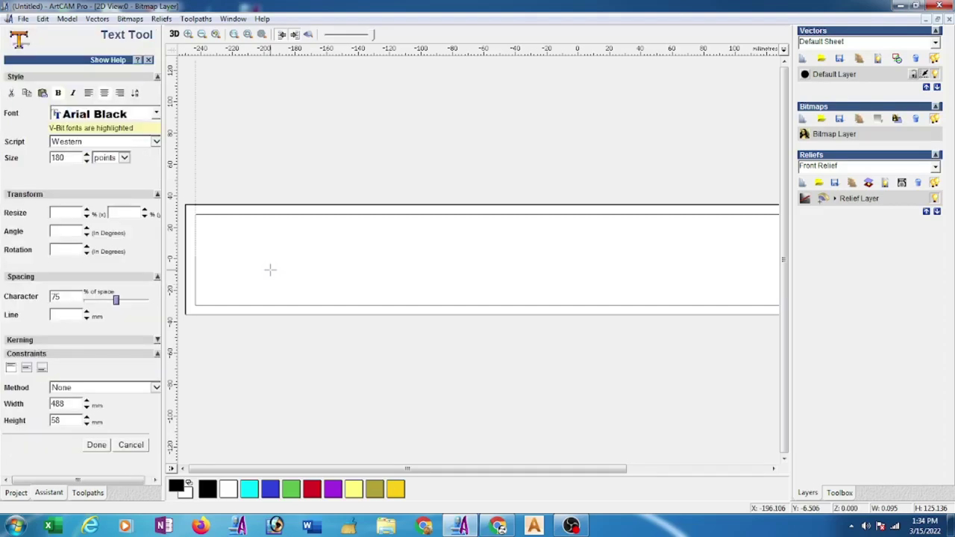
text(W)
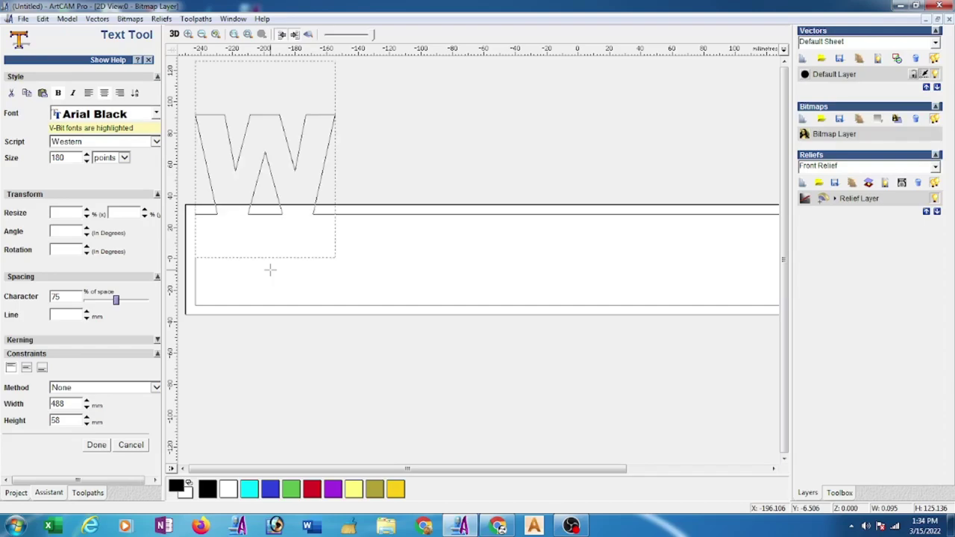
text(EL)
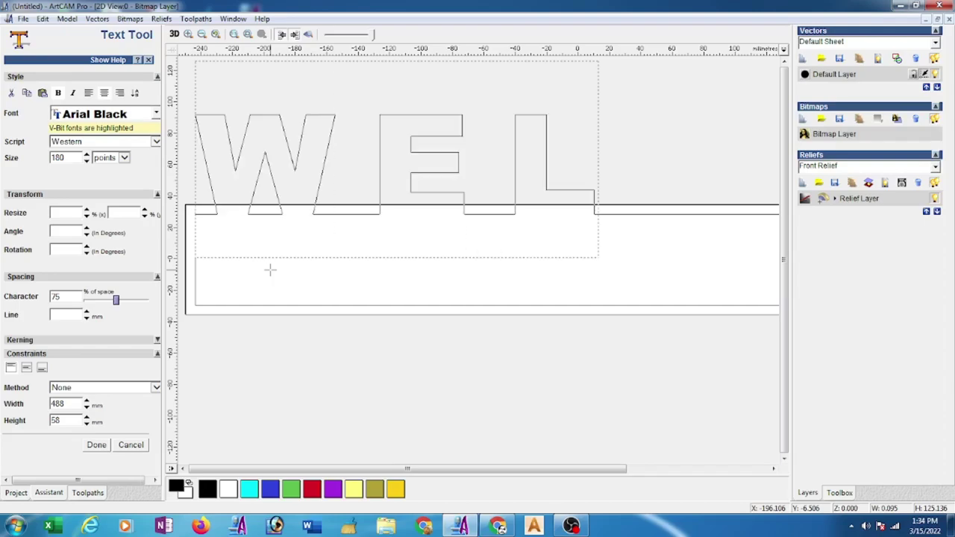
text(COME)
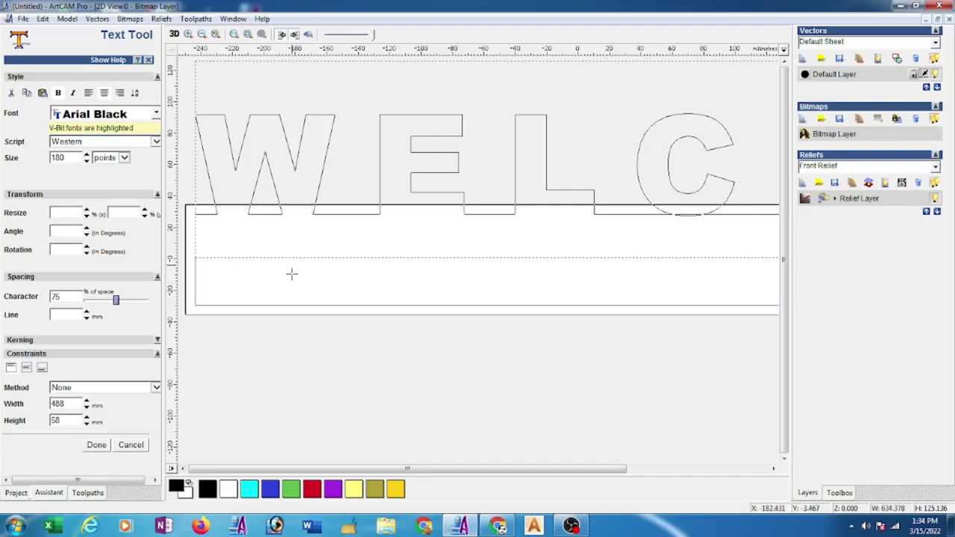
scroll(291, 272, down, 3)
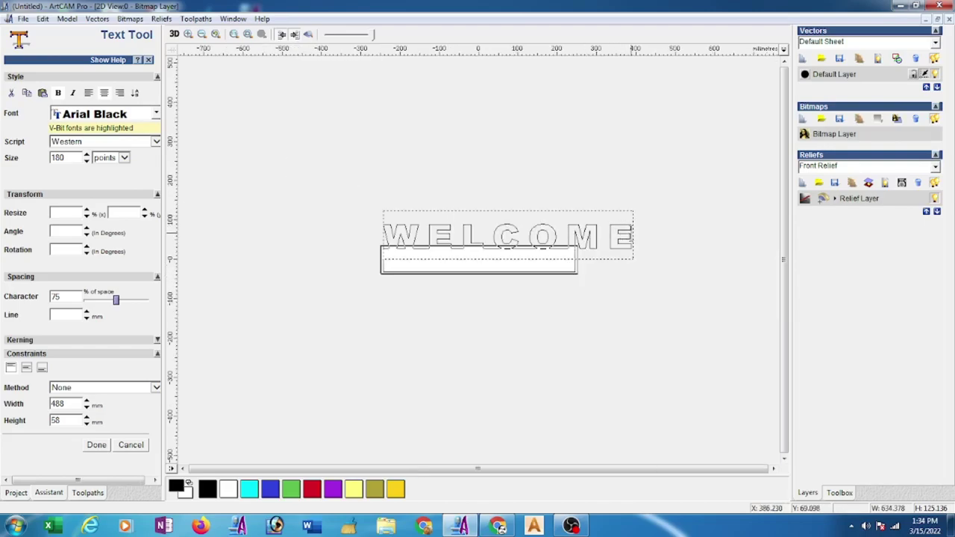
drag(630, 233, 373, 222)
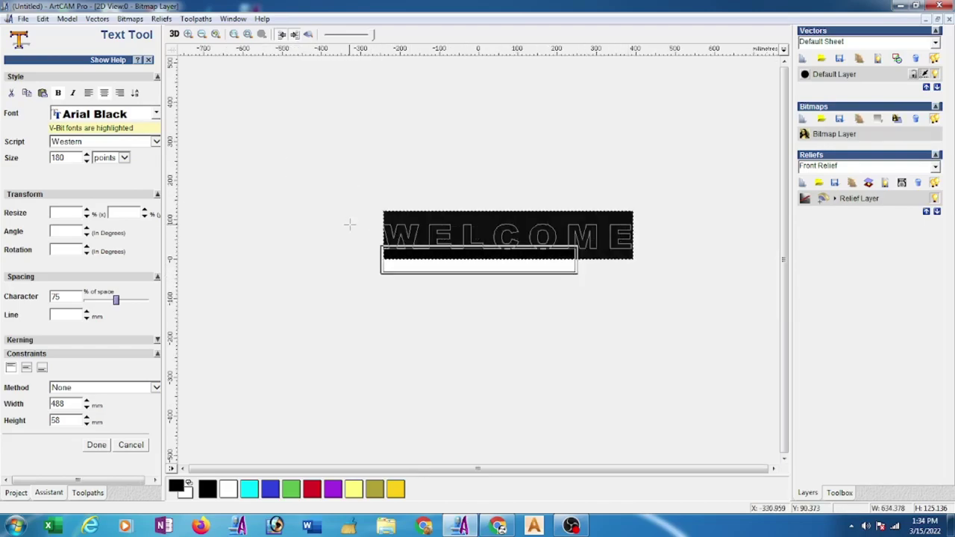
Set WELCOME to 100 points with 42.5% character spacing and commit it as vectors.
drag(76, 157, 42, 165)
text(10)
key(Return)
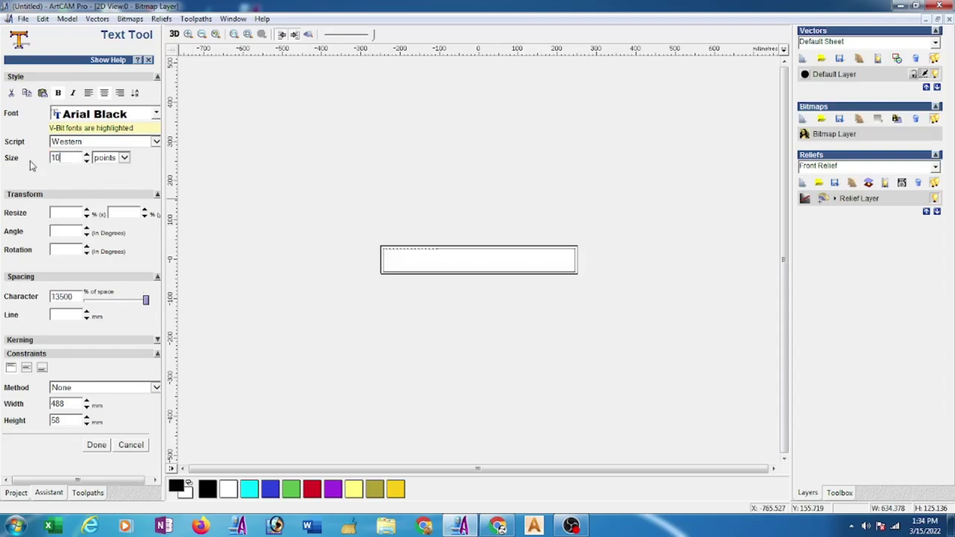
drag(72, 159, 20, 170)
key(Return)
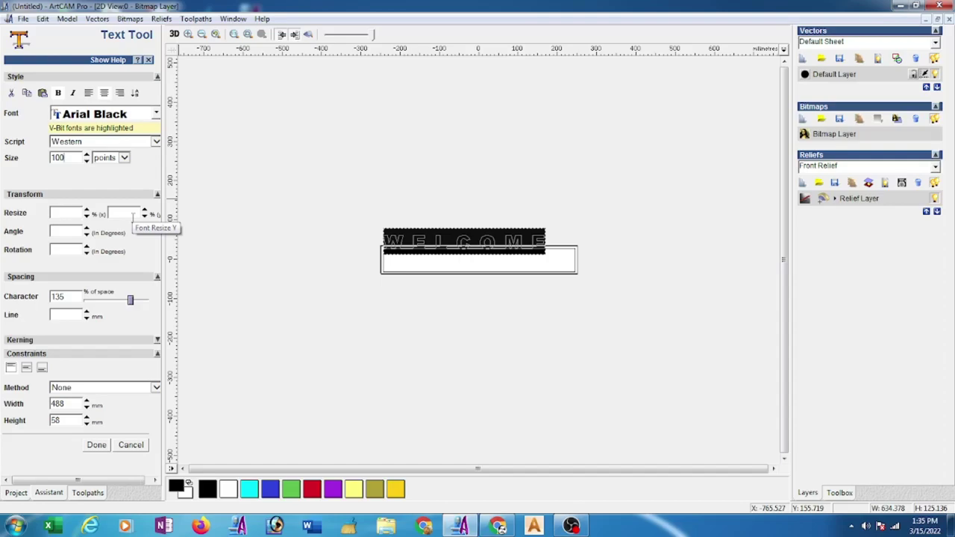
drag(130, 300, 77, 310)
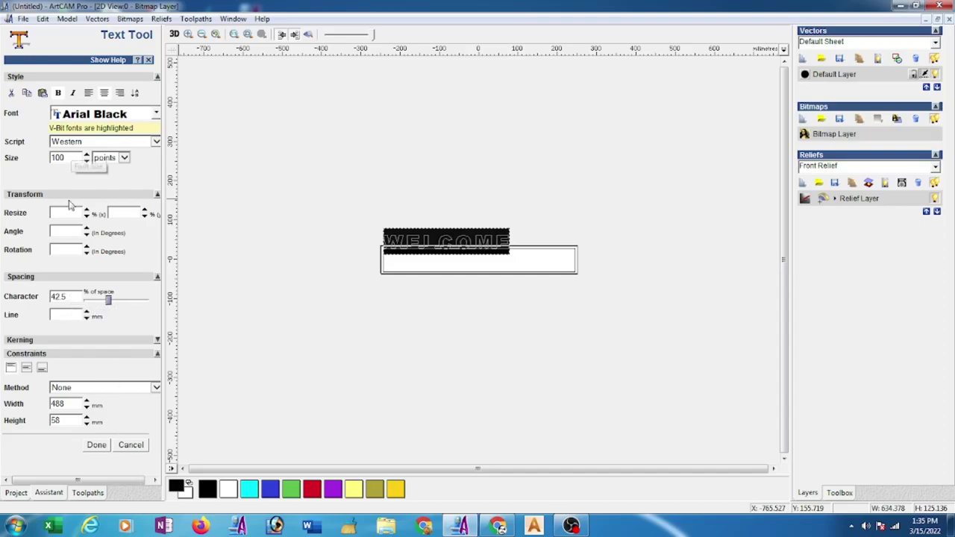
click(97, 445)
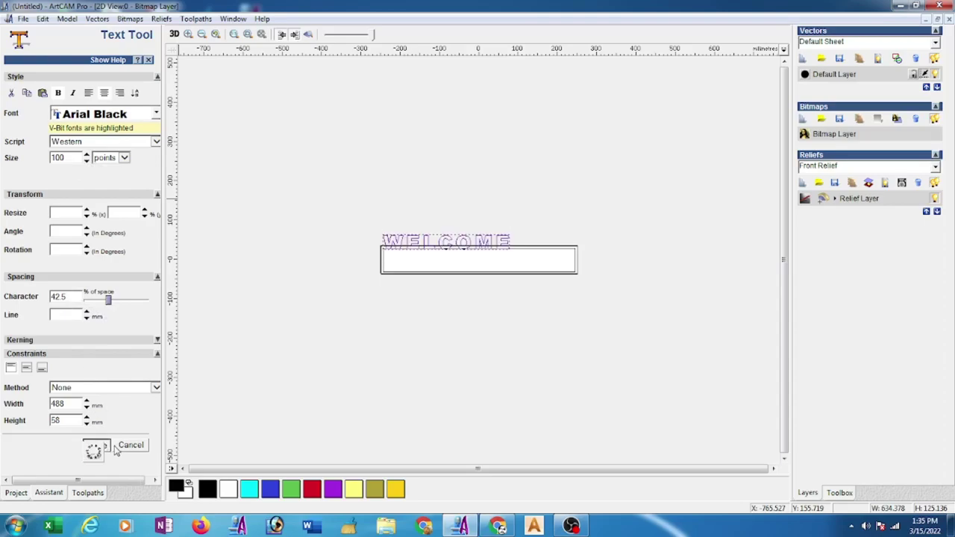
Centre the WELCOME text in the page, inside the inner rectangle, then reselect it.
click(300, 311)
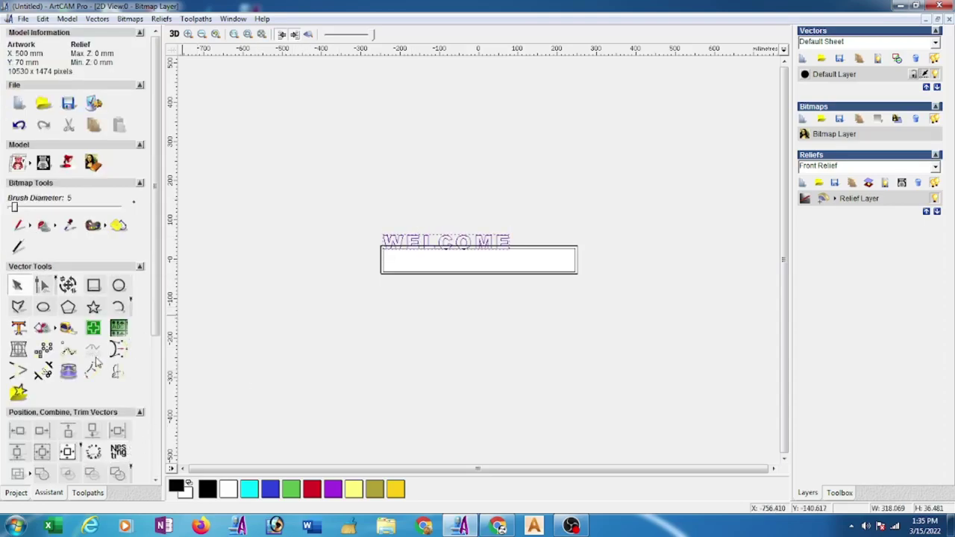
click(67, 451)
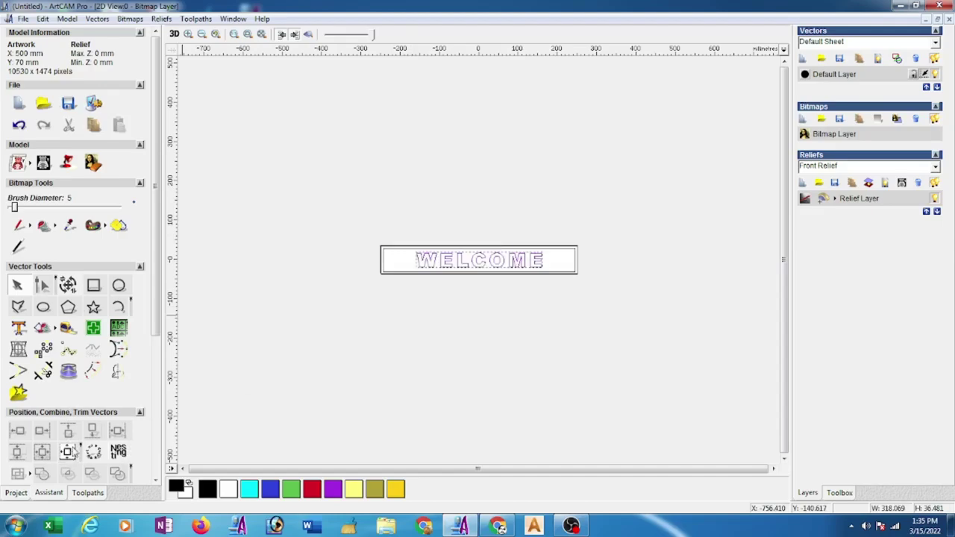
click(407, 388)
scroll(494, 267, up, 1)
scroll(517, 268, up, 1)
scroll(553, 272, down, 2)
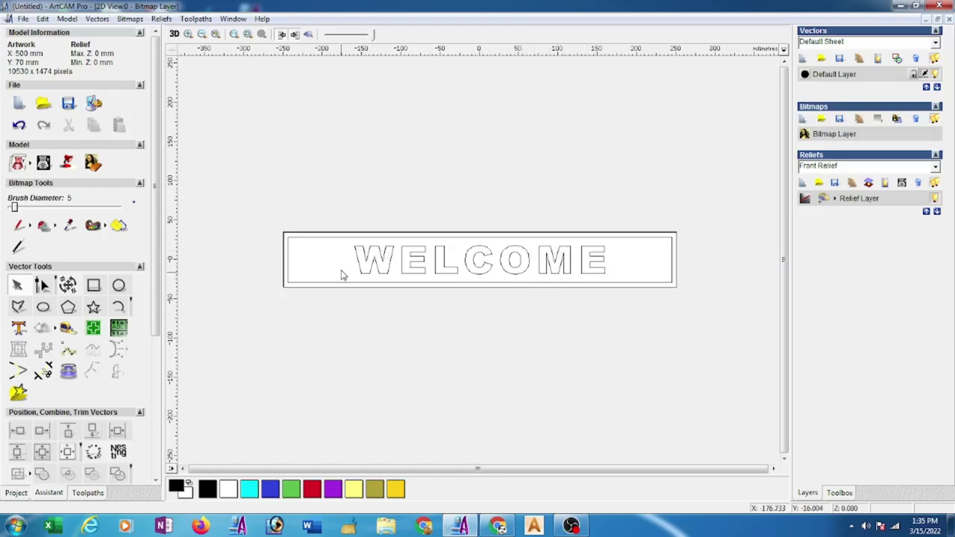
click(605, 276)
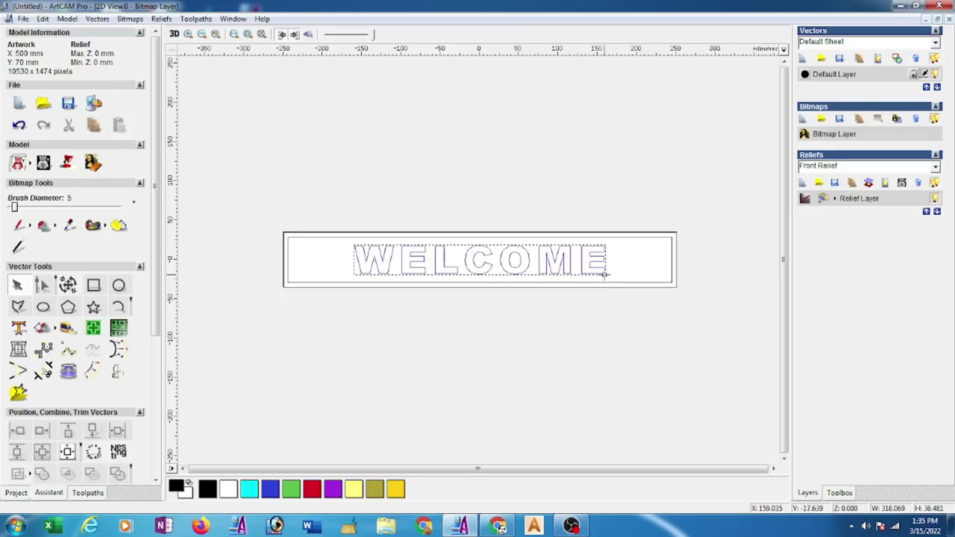
Tile the 2D and 3D views horizontally and render the flat relief in 3D.
click(224, 18)
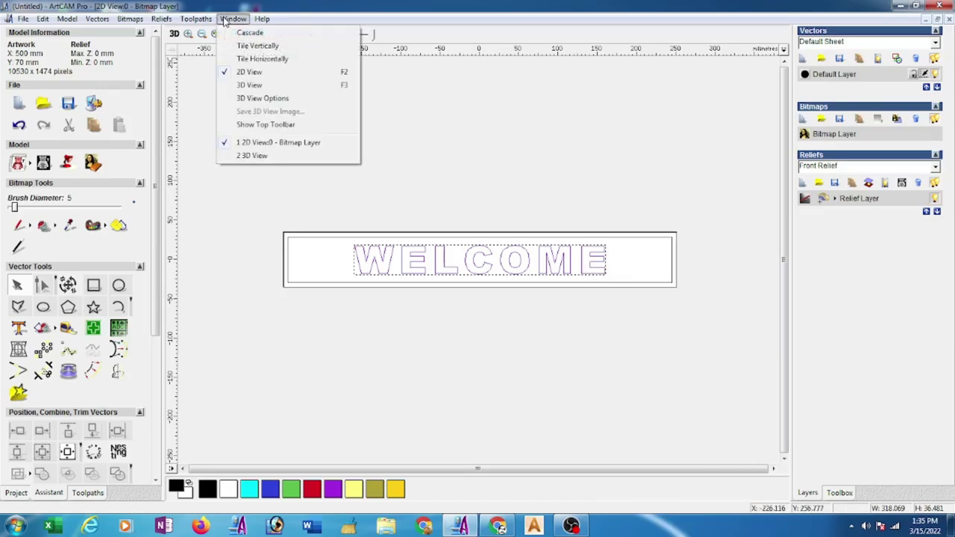
click(251, 59)
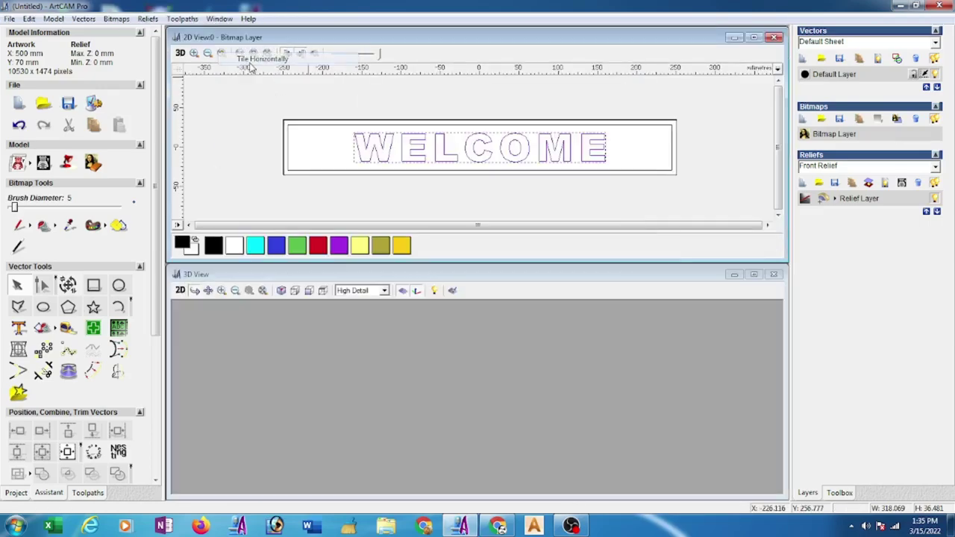
click(557, 368)
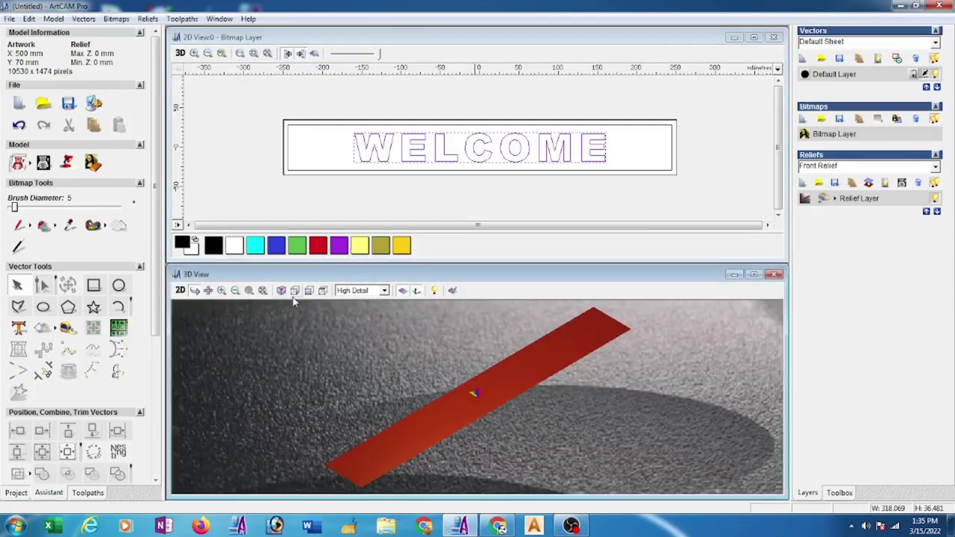
Rotate the 3D view to look straight down on the plaque.
click(320, 291)
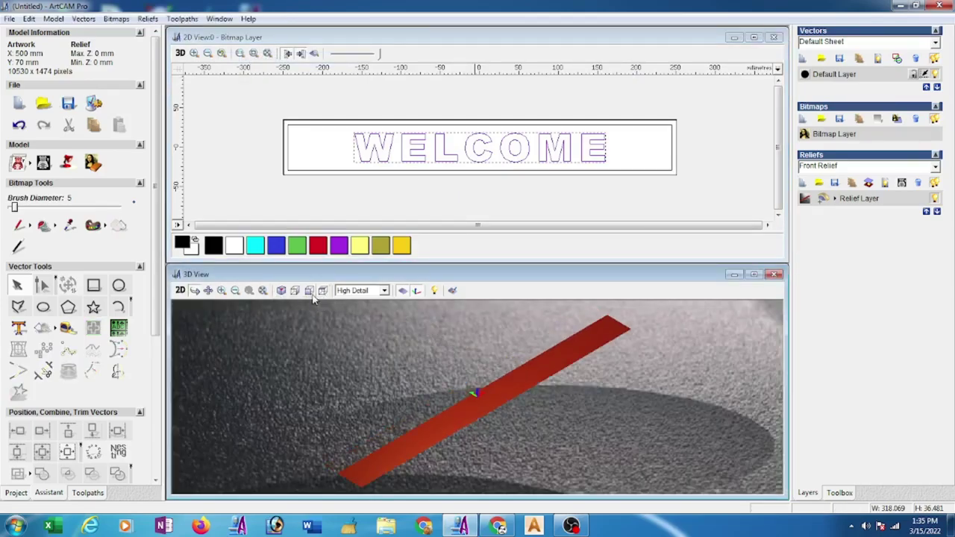
click(208, 290)
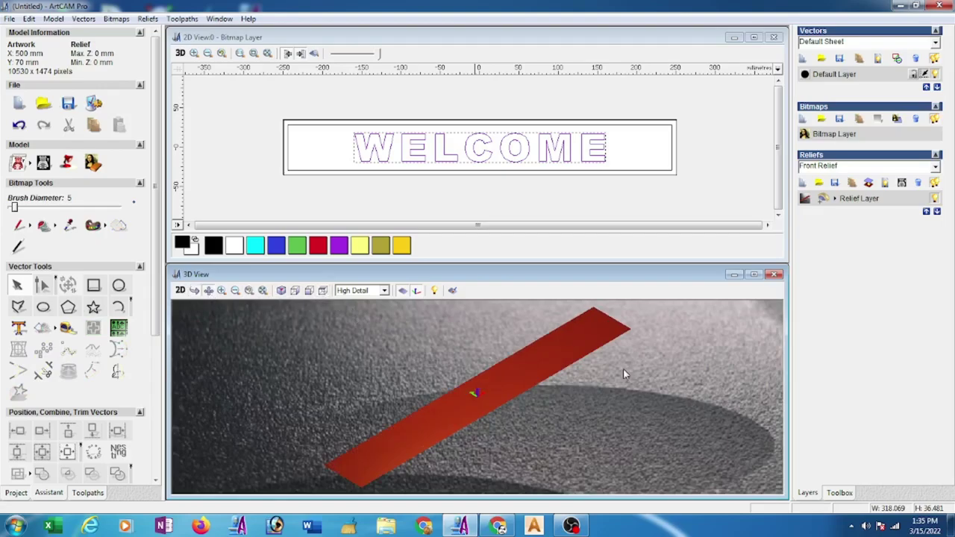
drag(597, 346, 366, 335)
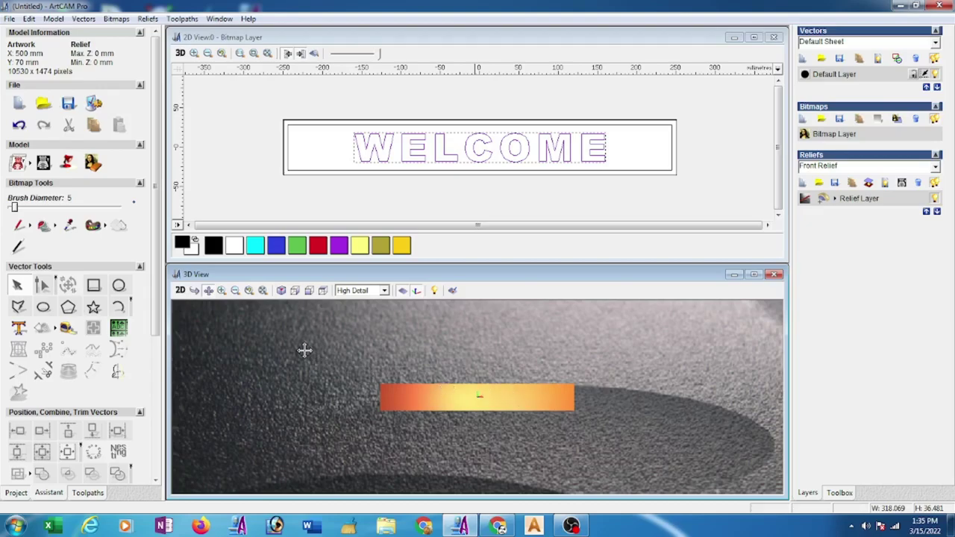
scroll(448, 407, up, 2)
scroll(466, 405, up, 2)
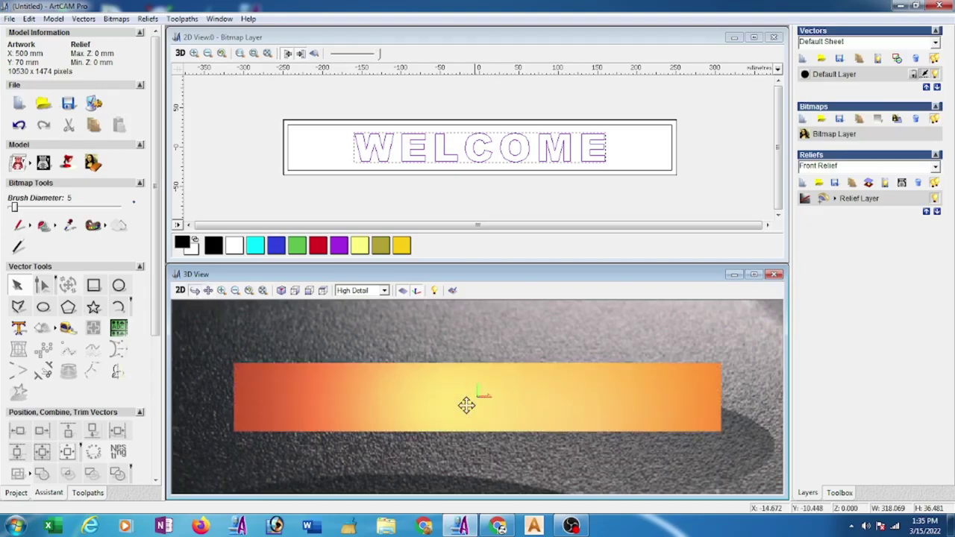
scroll(466, 405, up, 2)
scroll(450, 405, down, 4)
scroll(454, 392, up, 2)
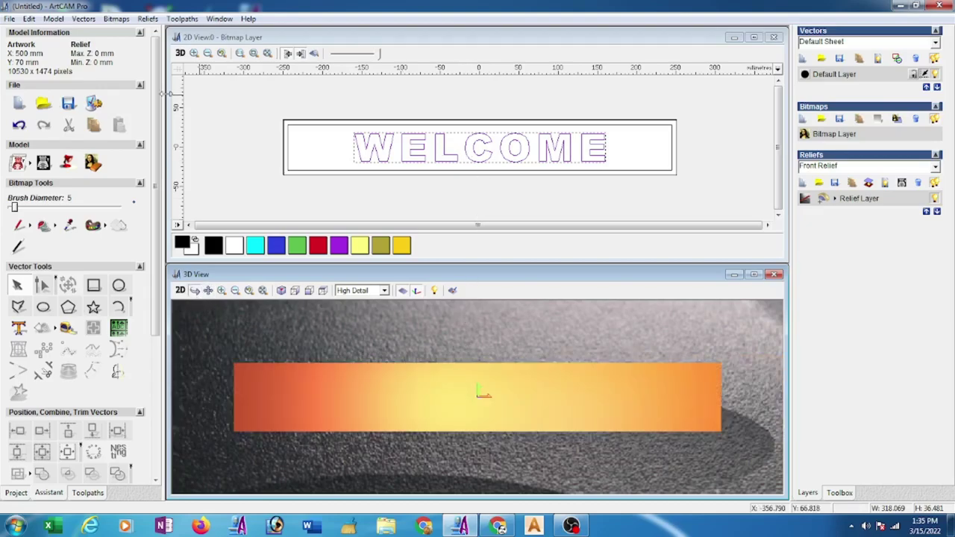
click(53, 19)
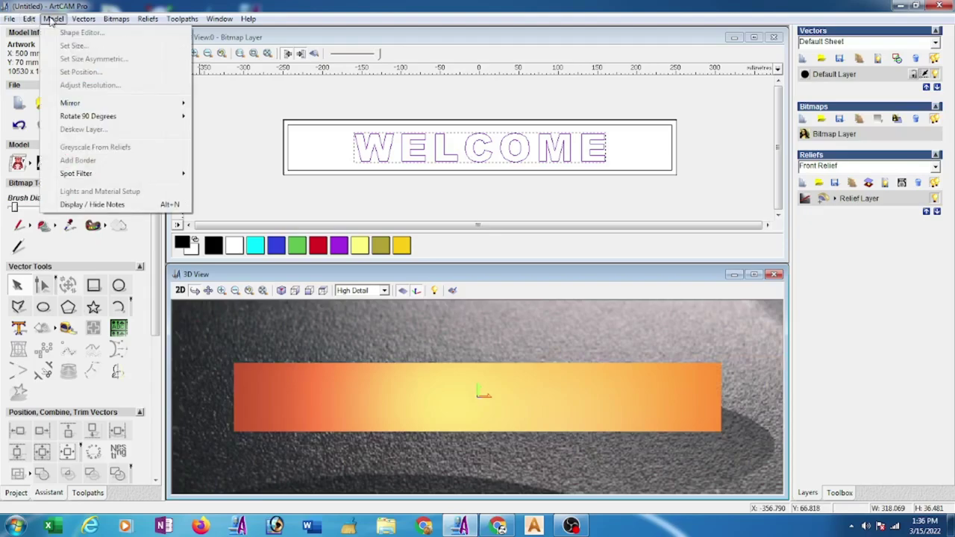
Lower the model resolution from 10530 × 1474 to 9910 × 1388 points.
click(231, 110)
click(53, 18)
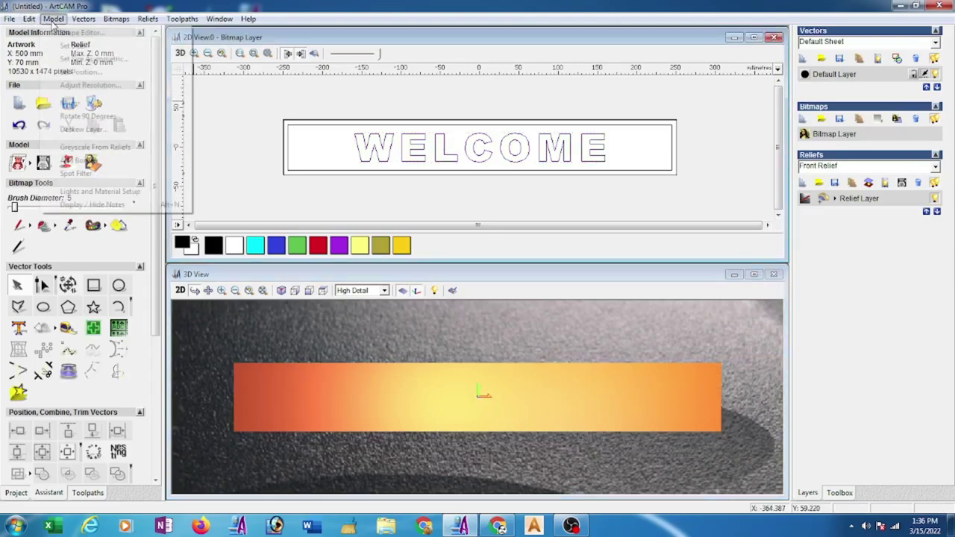
click(74, 87)
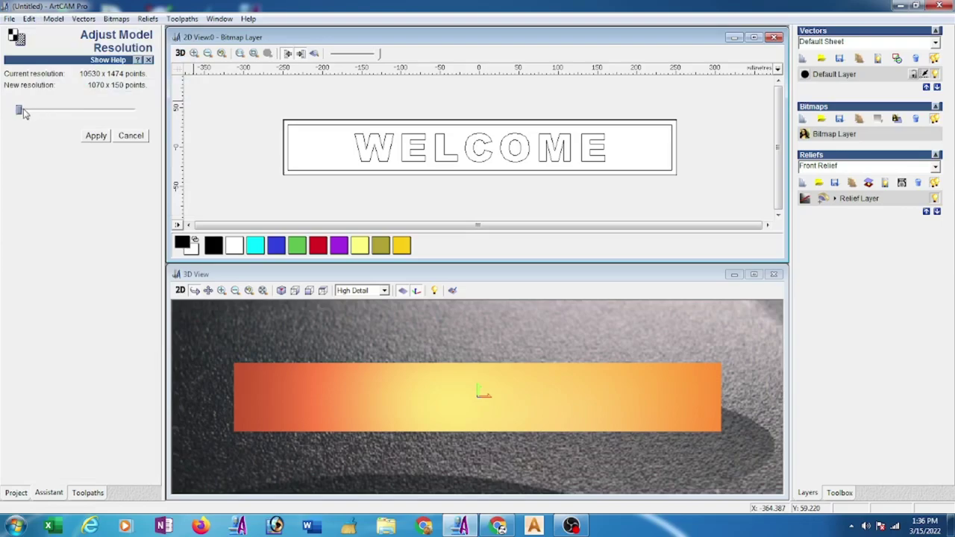
mouse_move(20, 109)
mouse_down()
mouse_move(132, 110)
mouse_move(97, 110)
mouse_move(116, 110)
mouse_up()
click(95, 135)
click(526, 289)
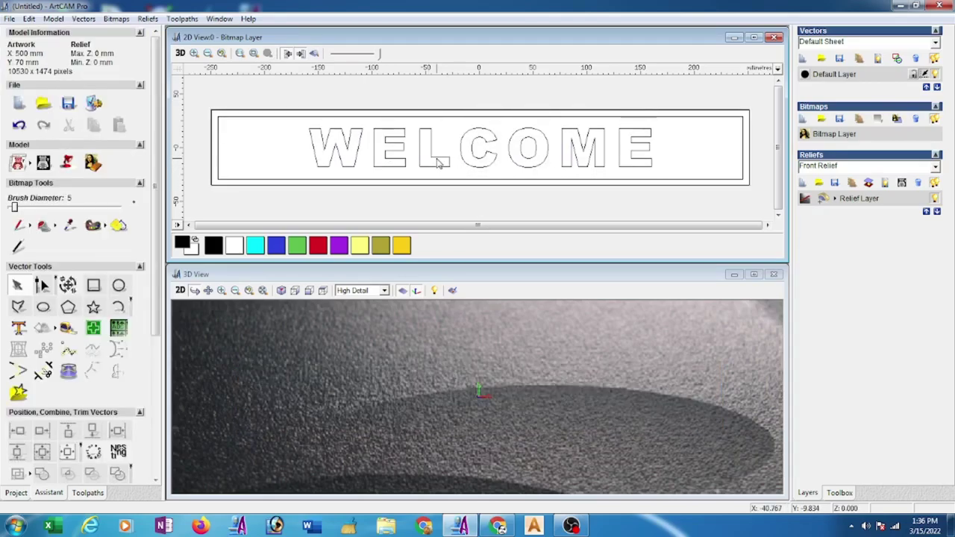
click(439, 163)
Add WELCOME to the relief with a 45° angled profile, start height 5 mm, limited to 1 mm.
right_click(437, 160)
key(Escape)
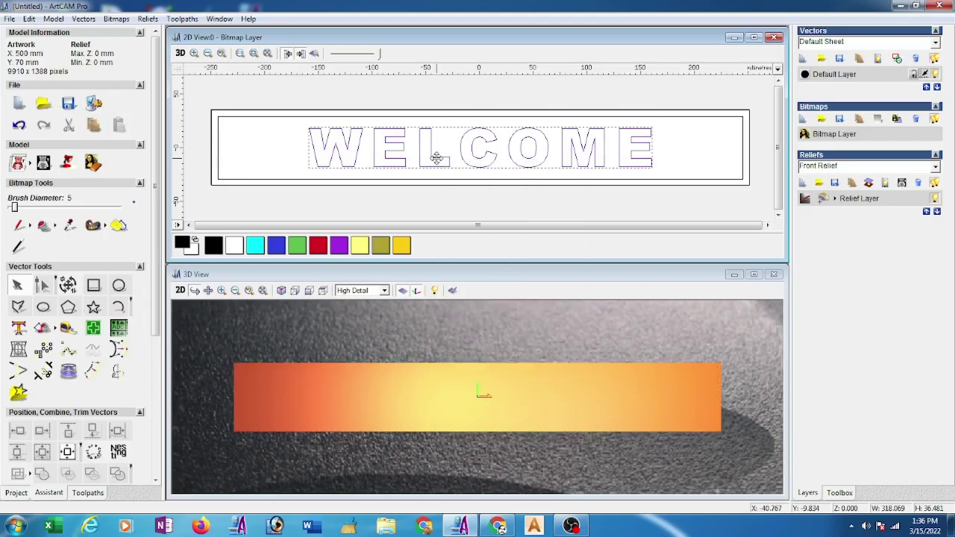
right_click(436, 159)
click(477, 224)
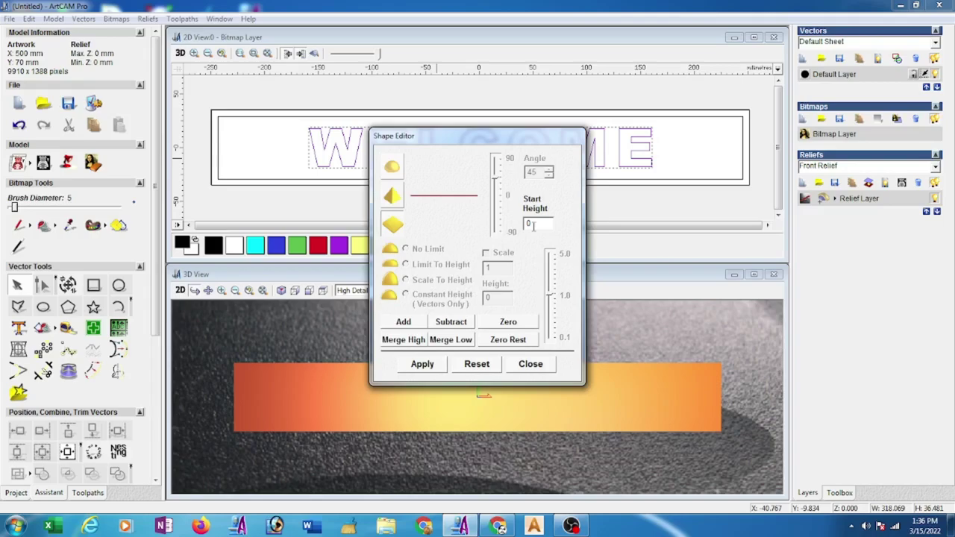
drag(533, 225, 524, 226)
text(5)
click(391, 196)
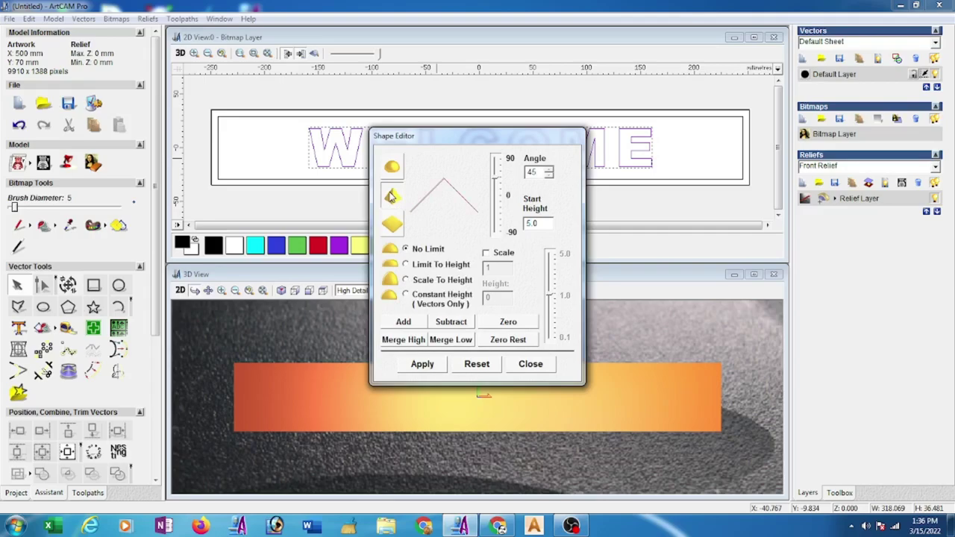
click(407, 265)
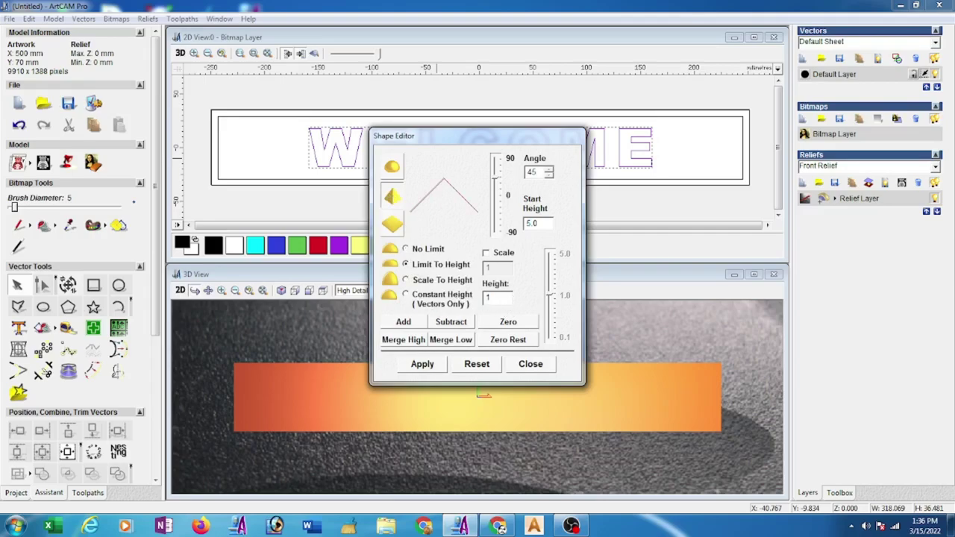
click(404, 322)
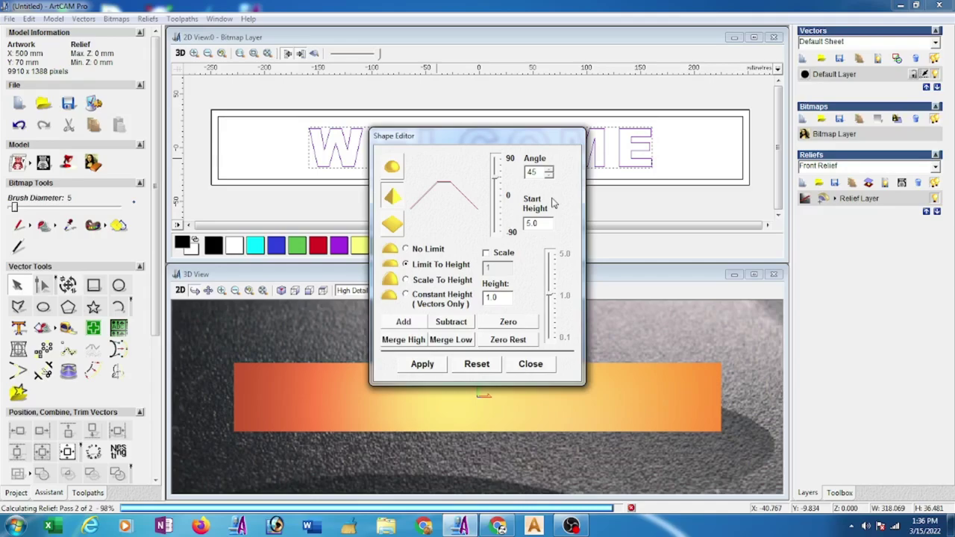
click(551, 367)
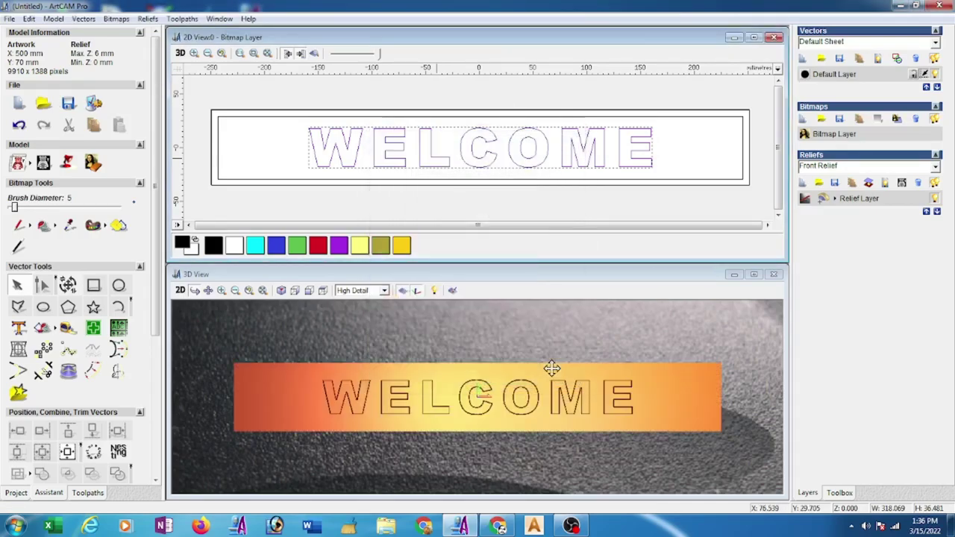
Draw a small rectangle 6 mm high at the border's top-left edge.
click(221, 152)
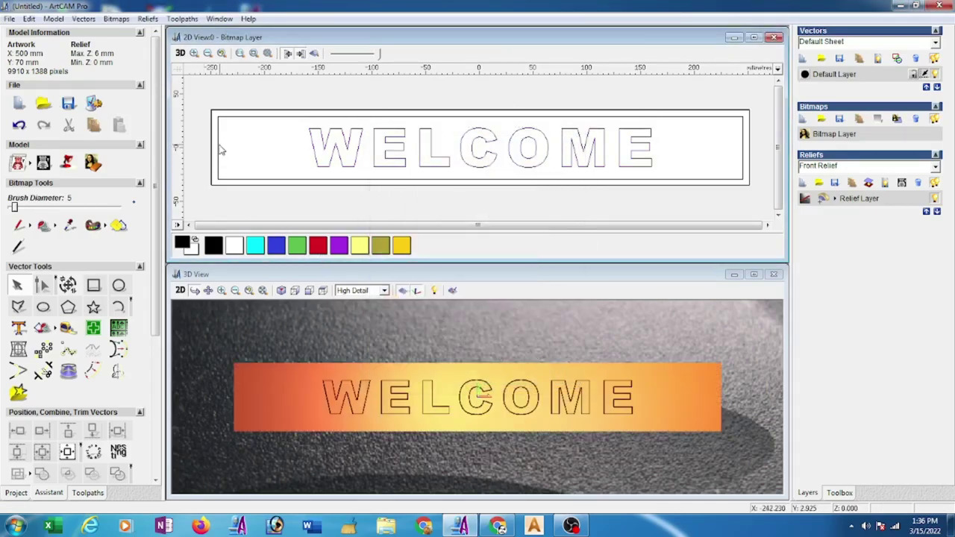
scroll(215, 150, up, 2)
scroll(188, 142, up, 2)
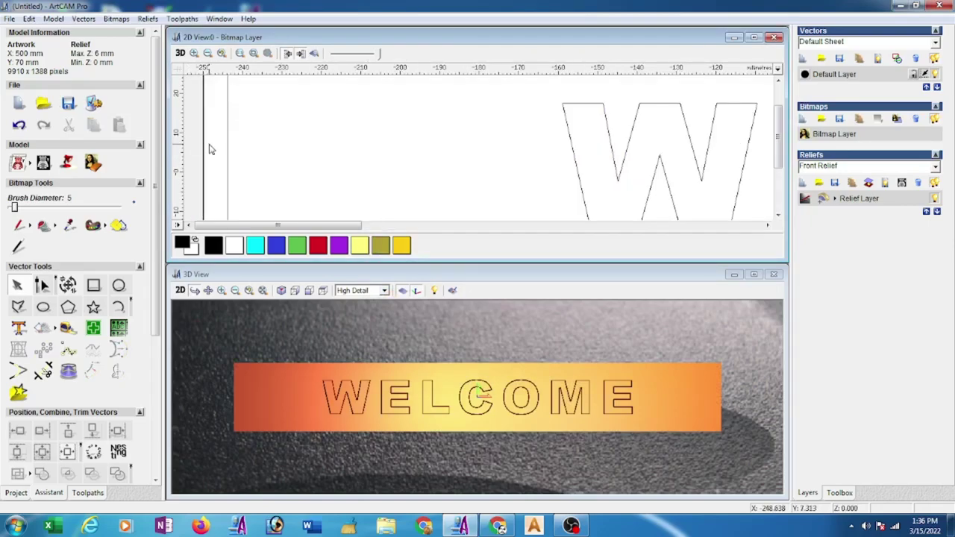
click(94, 287)
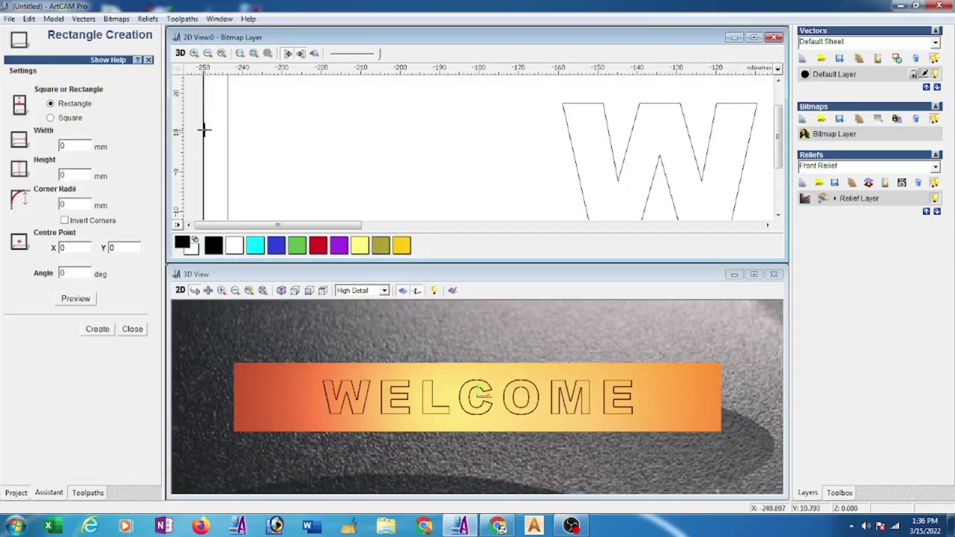
drag(207, 130, 228, 137)
double_click(63, 176)
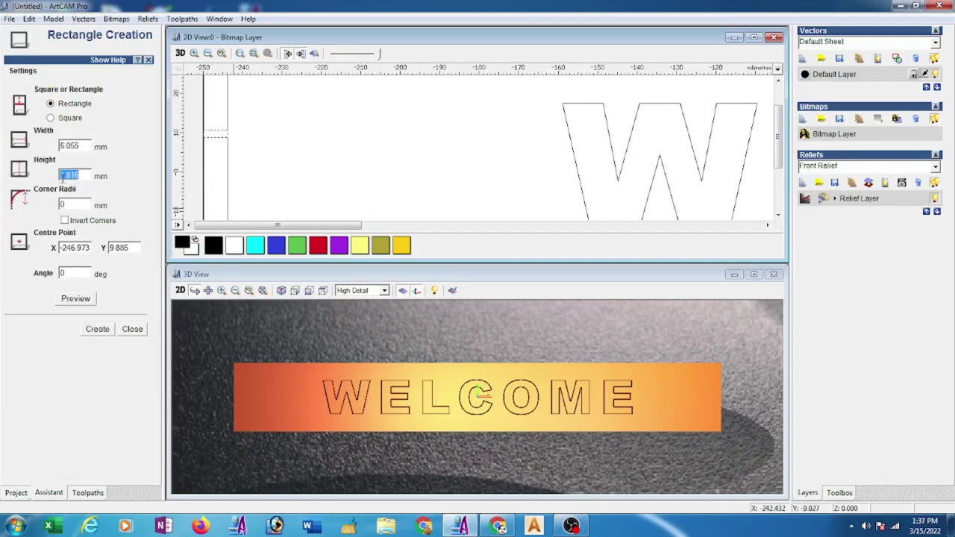
text(6)
click(97, 329)
click(132, 329)
Reshape the rectangle's corner nodes into a quarter-round arc and move it right inside the border.
scroll(232, 110, up, 1)
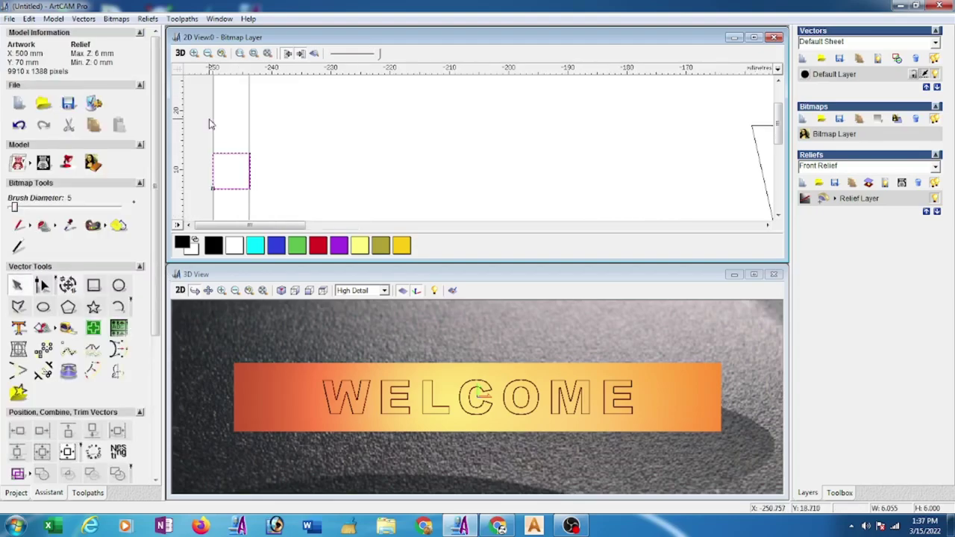
click(42, 287)
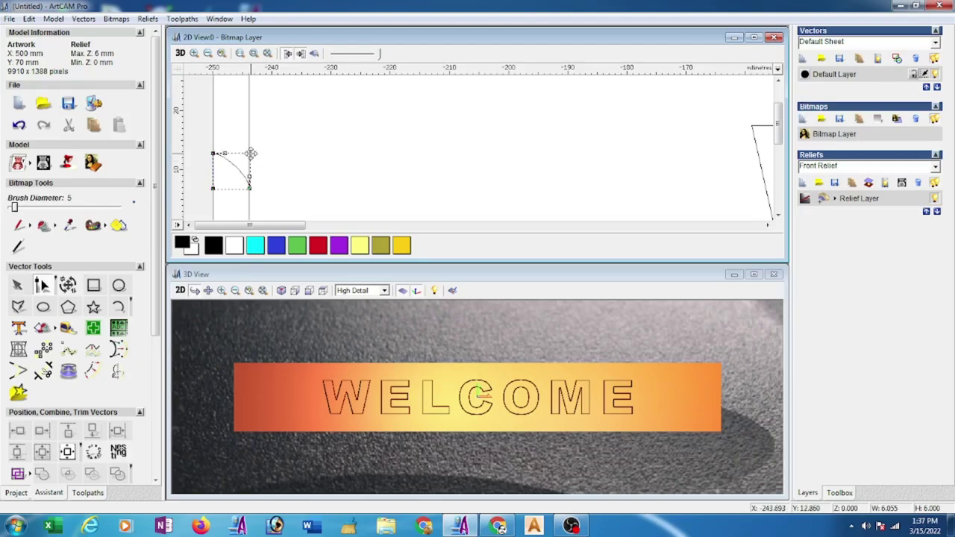
mouse_move(250, 153)
mouse_down()
mouse_move(224, 153)
mouse_move(233, 173)
mouse_up()
key(Right)
key(Right)
click(387, 133)
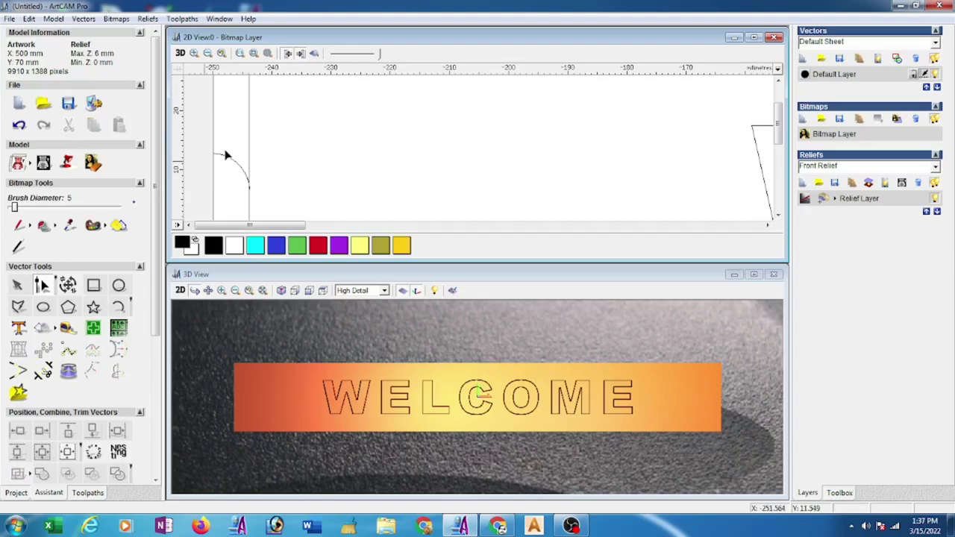
click(17, 286)
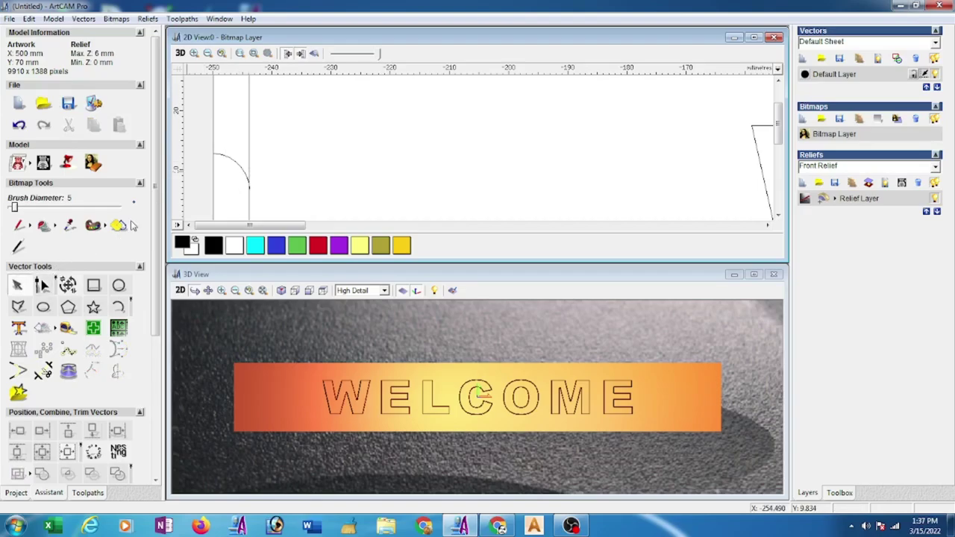
click(225, 156)
drag(225, 155, 304, 158)
click(296, 137)
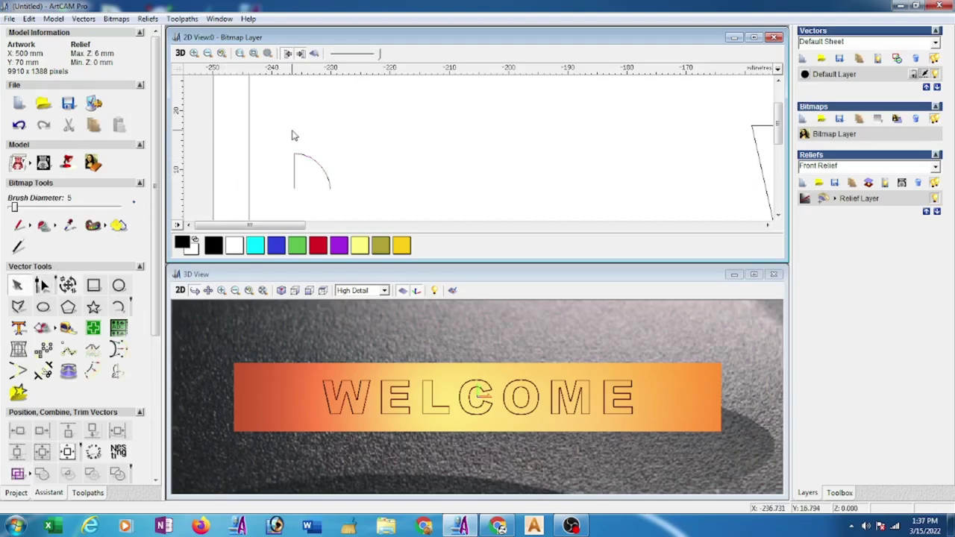
Zoom out to the whole plaque and select the 500×70 mm outer border.
key(F3)
click(191, 158)
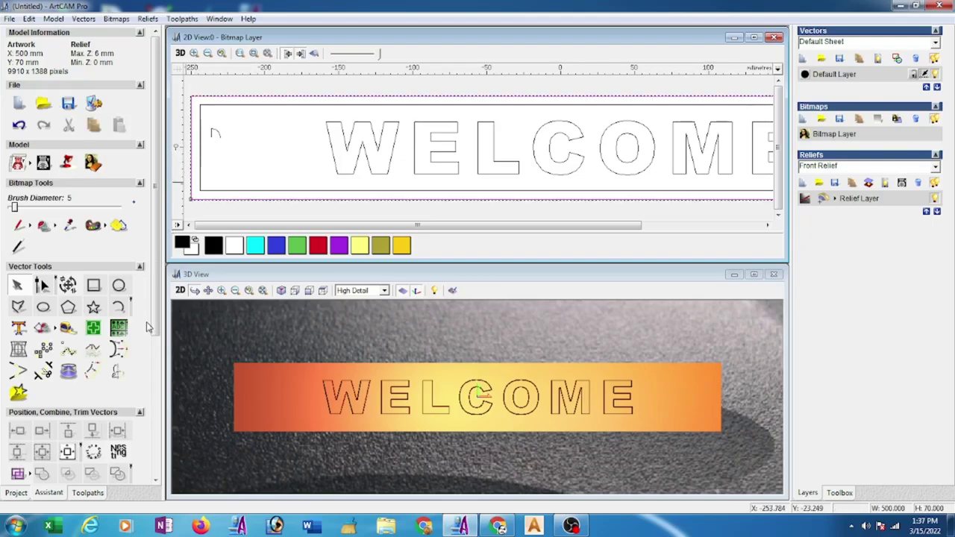
scroll(147, 326, down, 5)
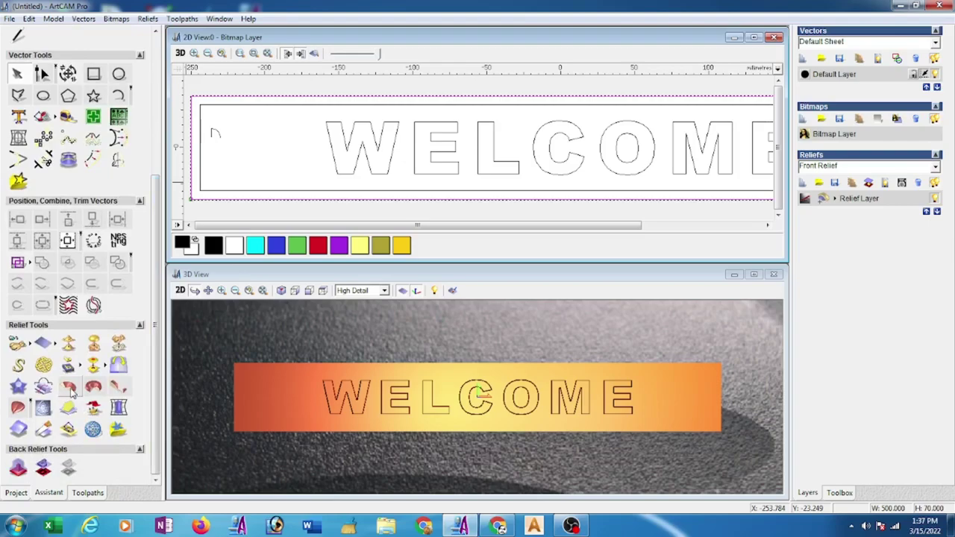
Extrude the arc along the outer border on its other side, combining with Highest.
click(71, 393)
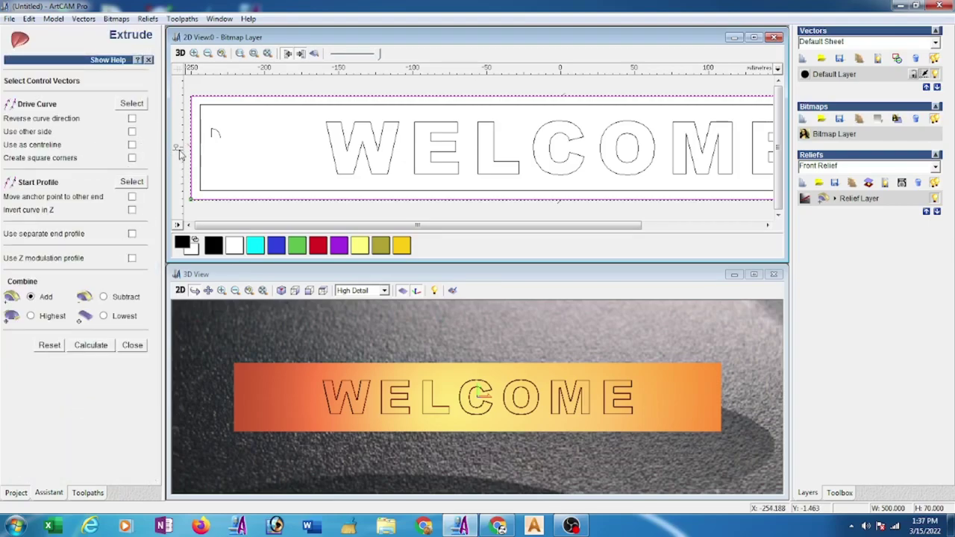
click(131, 132)
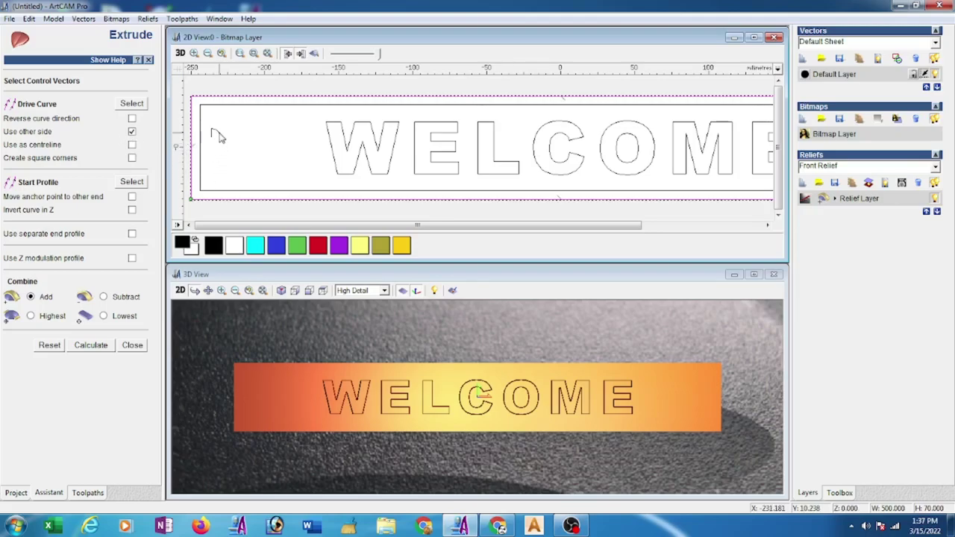
drag(210, 127, 218, 135)
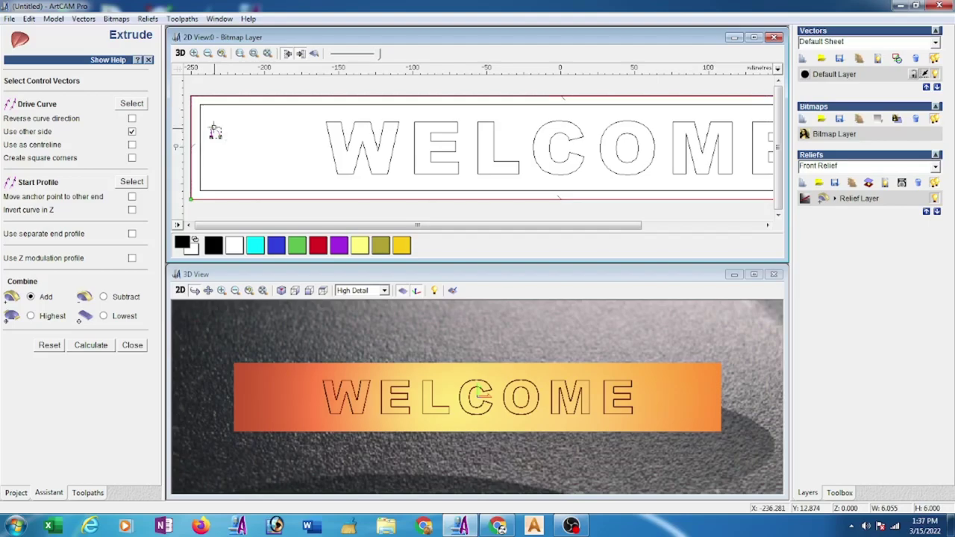
click(132, 182)
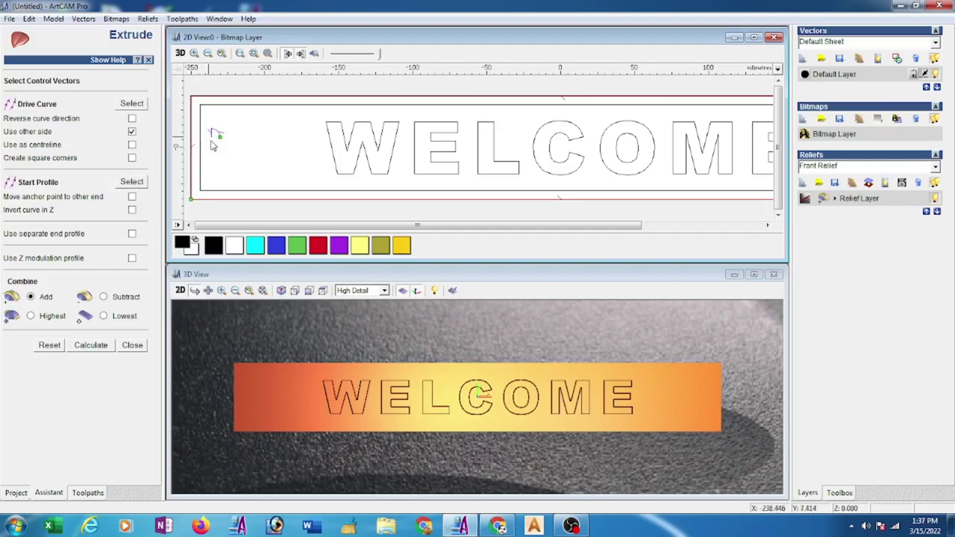
scroll(217, 144, up, 2)
scroll(262, 164, up, 1)
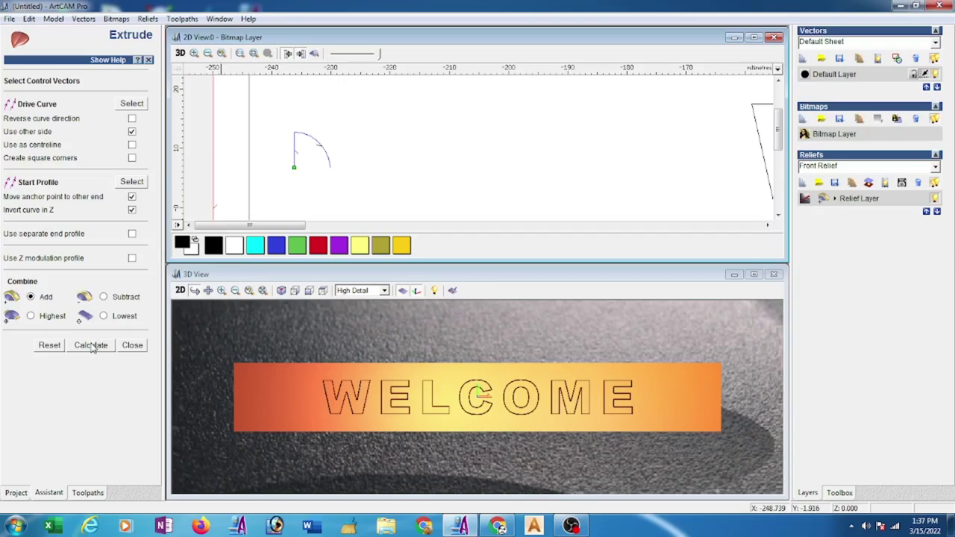
click(31, 316)
click(84, 346)
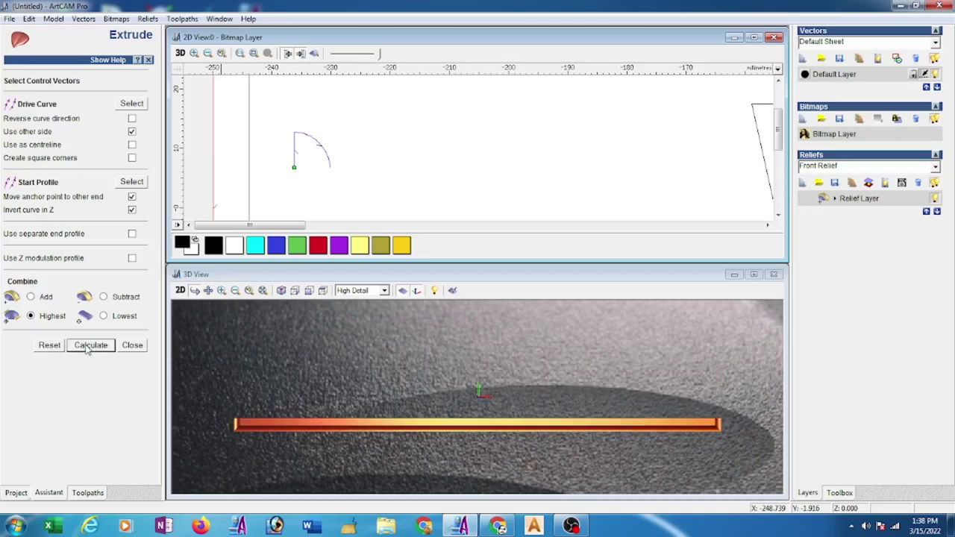
click(133, 346)
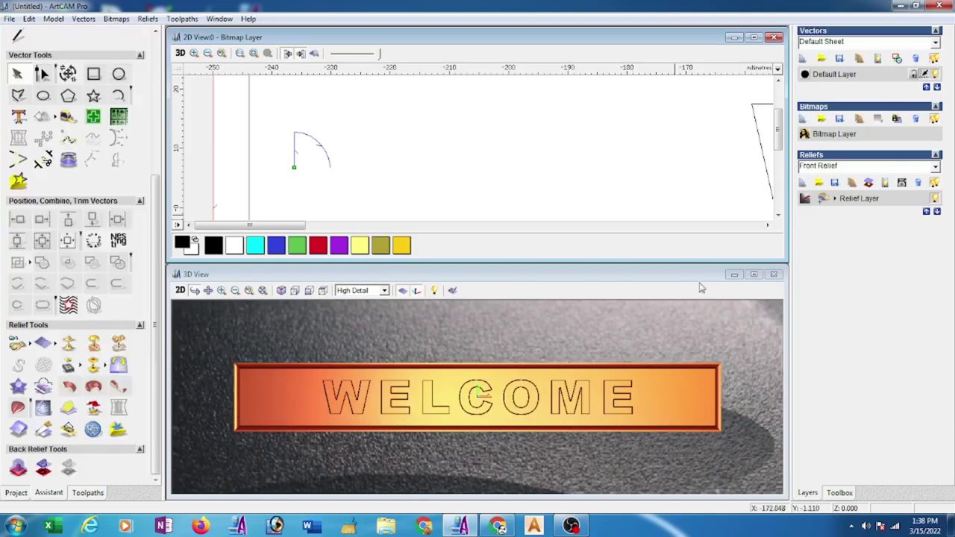
Tilt the maximized 3D plaque to an angled view, then tile 3D and 2D views vertically with the 2D colour relief preview.
click(753, 274)
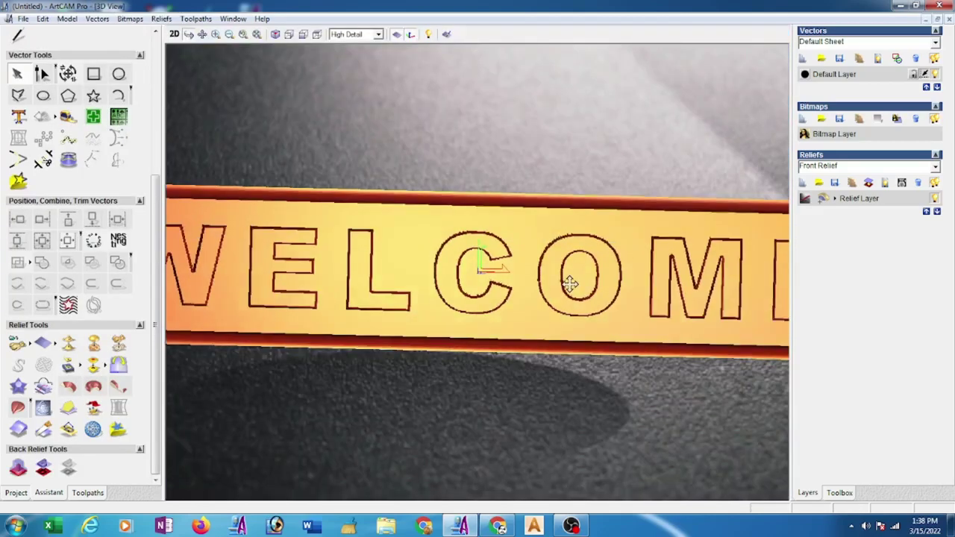
mouse_move(598, 278)
mouse_down()
mouse_move(664, 250)
mouse_move(490, 355)
mouse_up()
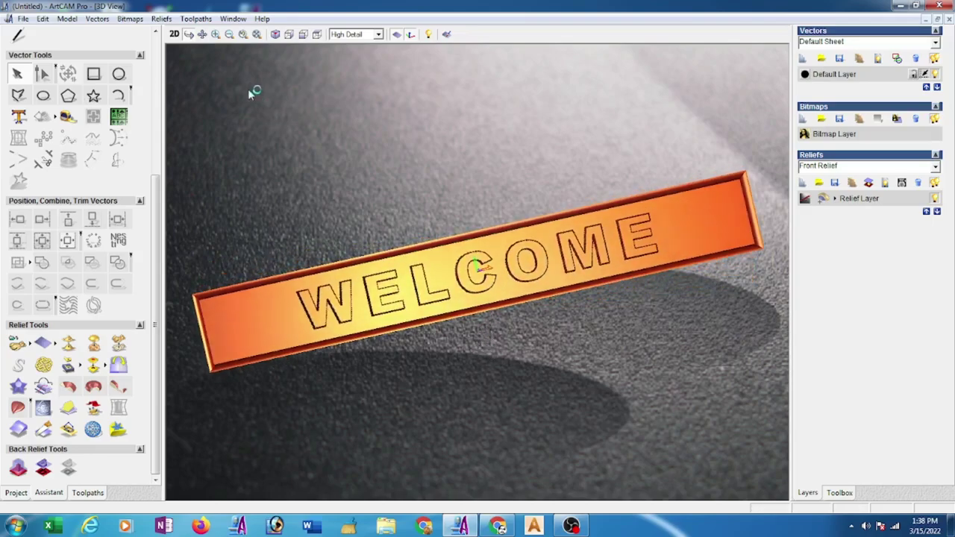
click(232, 19)
click(251, 46)
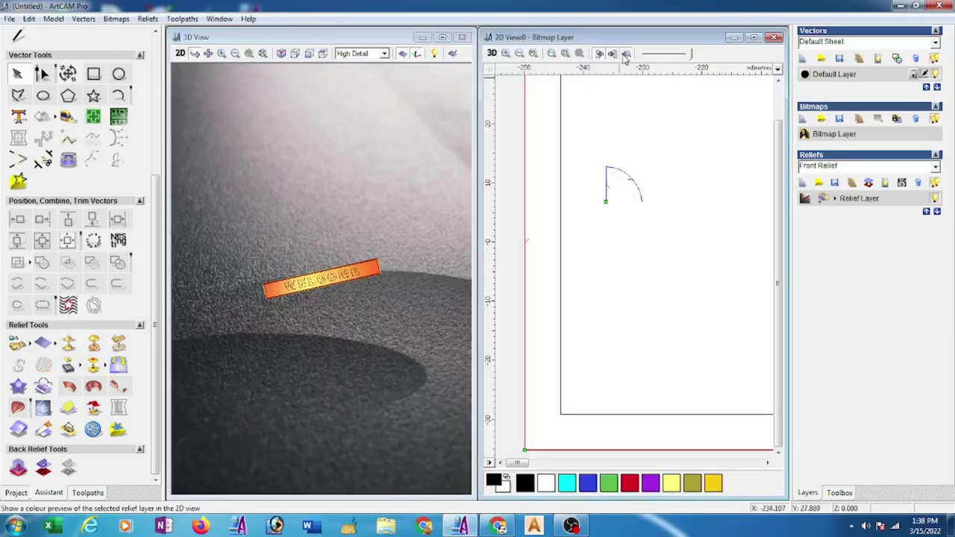
click(624, 55)
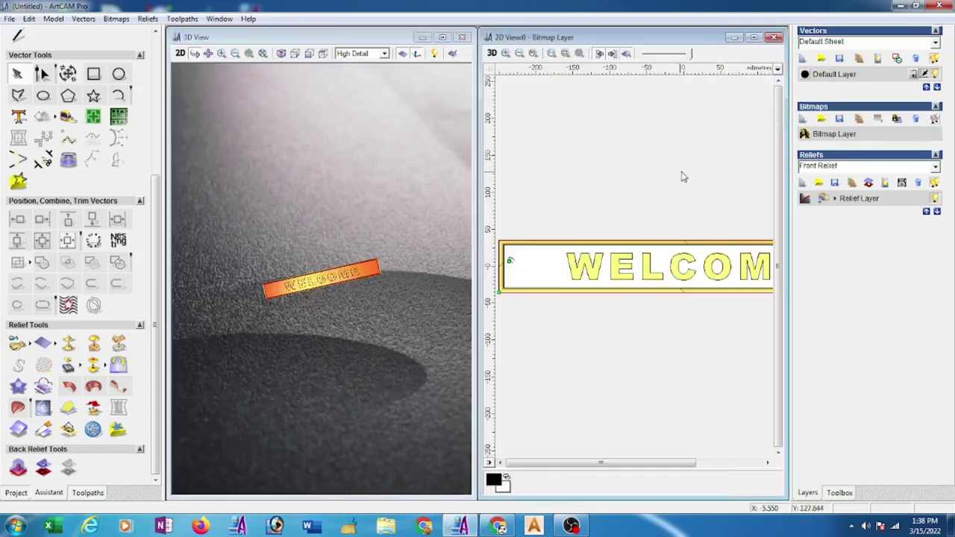
Give the plaque's outer rectangle a 0.1 mm start height in Shape Editor, merged high with the relief.
click(518, 295)
right_click(519, 294)
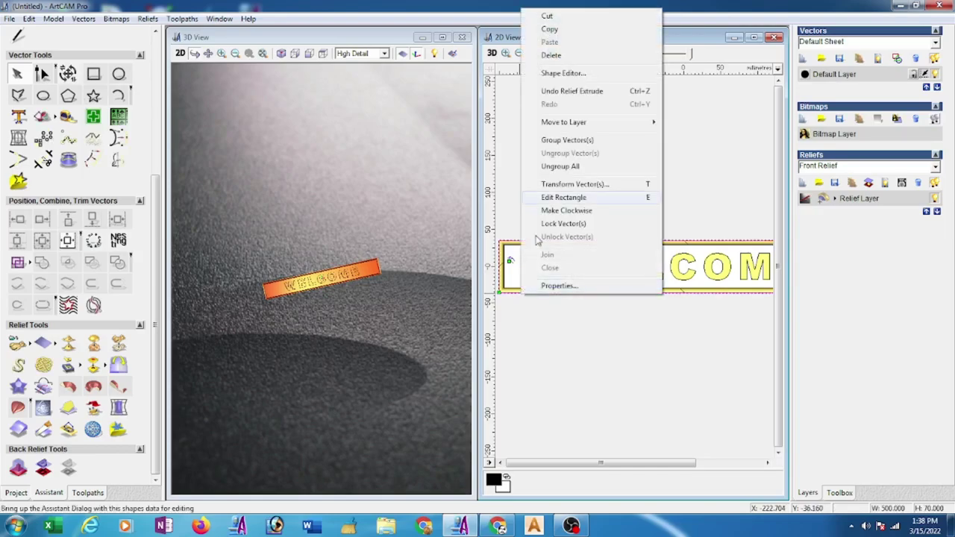
click(560, 73)
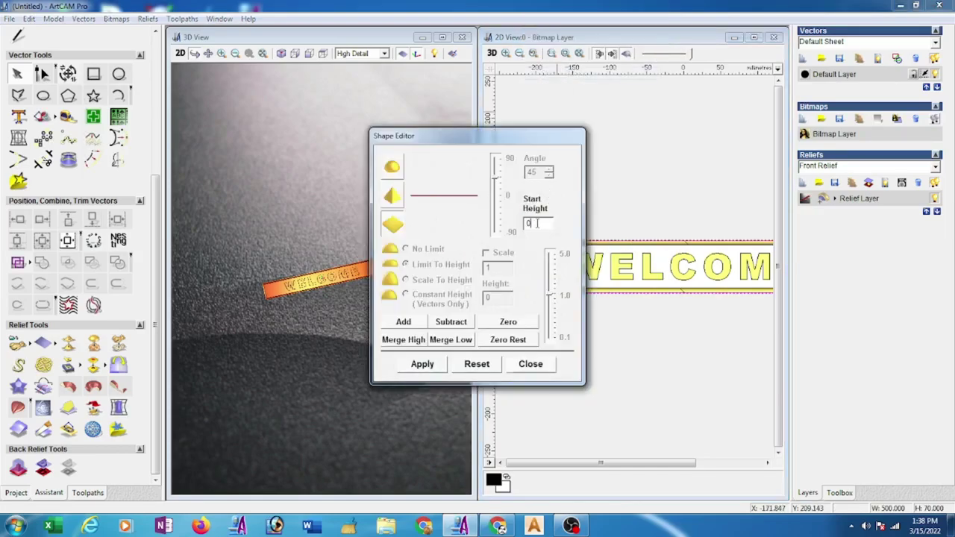
key(BackSpace)
text(.1)
click(405, 345)
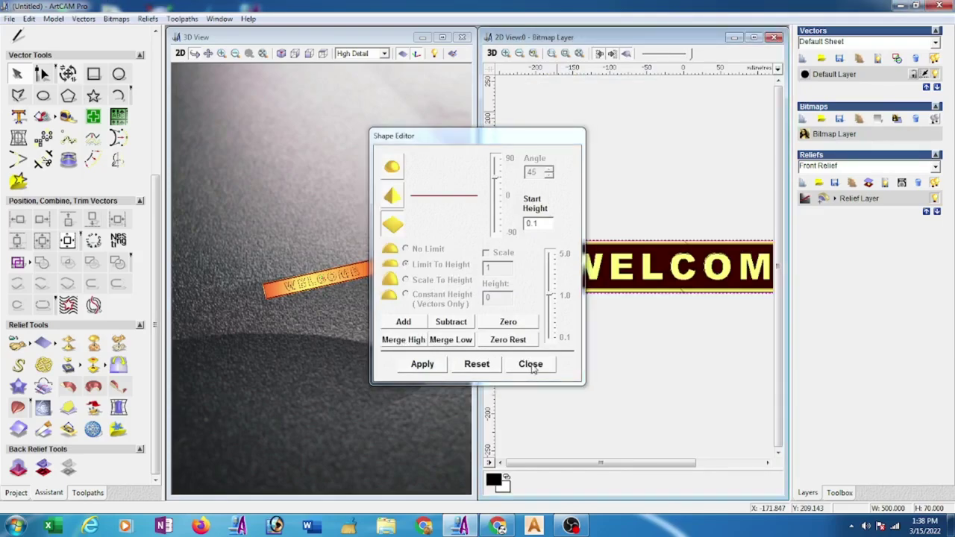
click(530, 364)
double_click(442, 39)
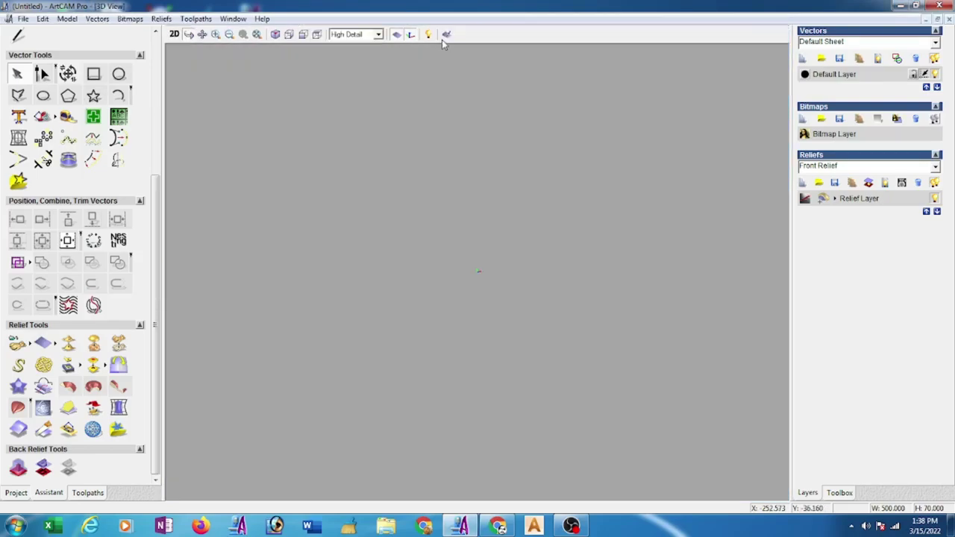
scroll(522, 268, up, 3)
scroll(590, 257, up, 3)
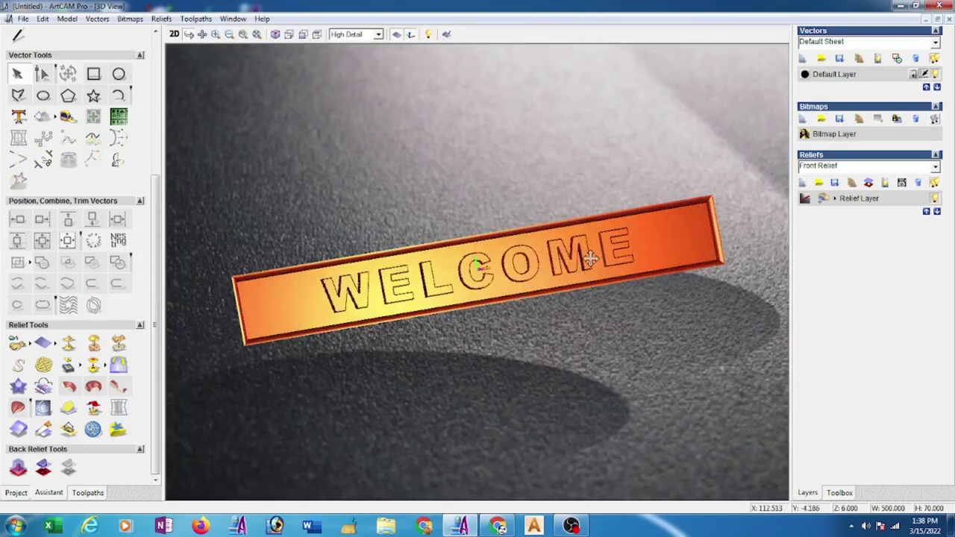
mouse_move(589, 257)
mouse_down()
mouse_move(529, 189)
mouse_move(524, 166)
mouse_move(536, 245)
mouse_up()
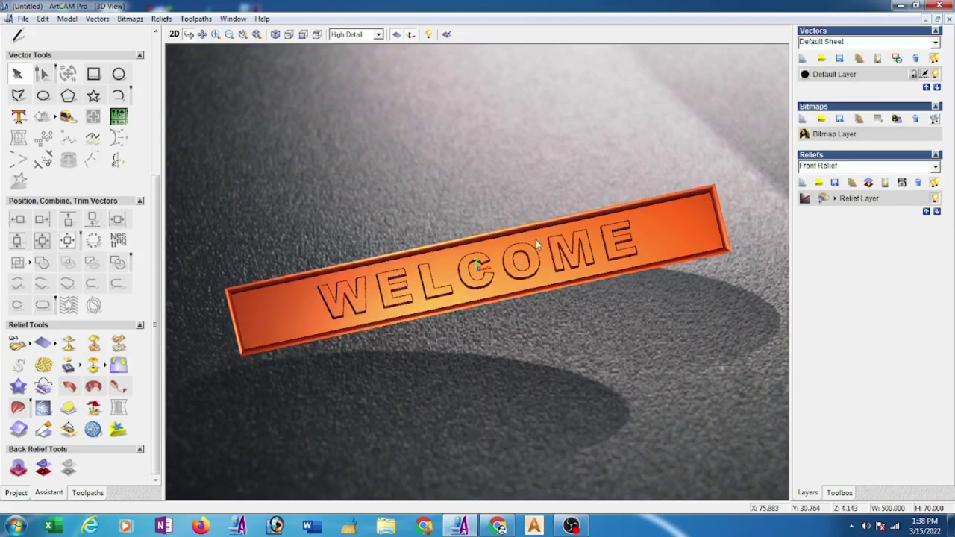
click(120, 345)
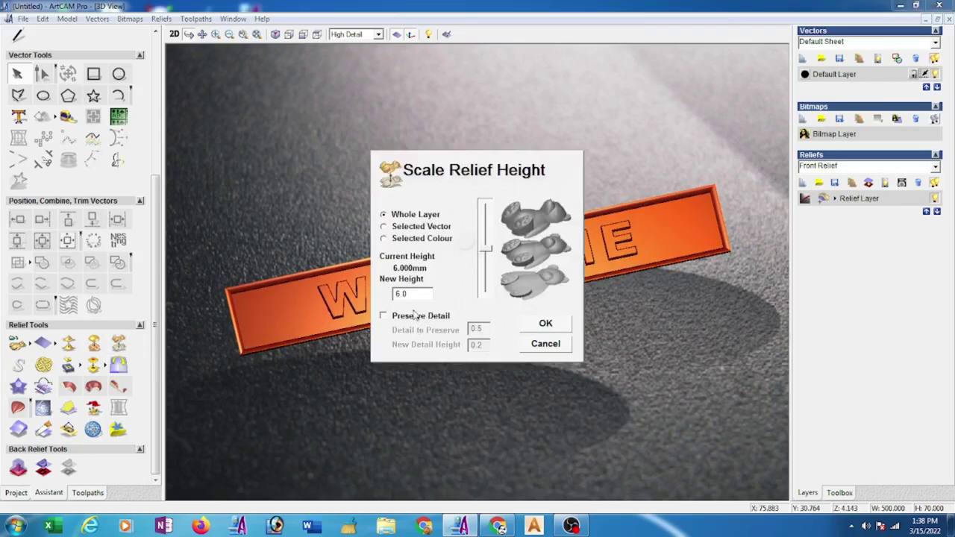
click(560, 347)
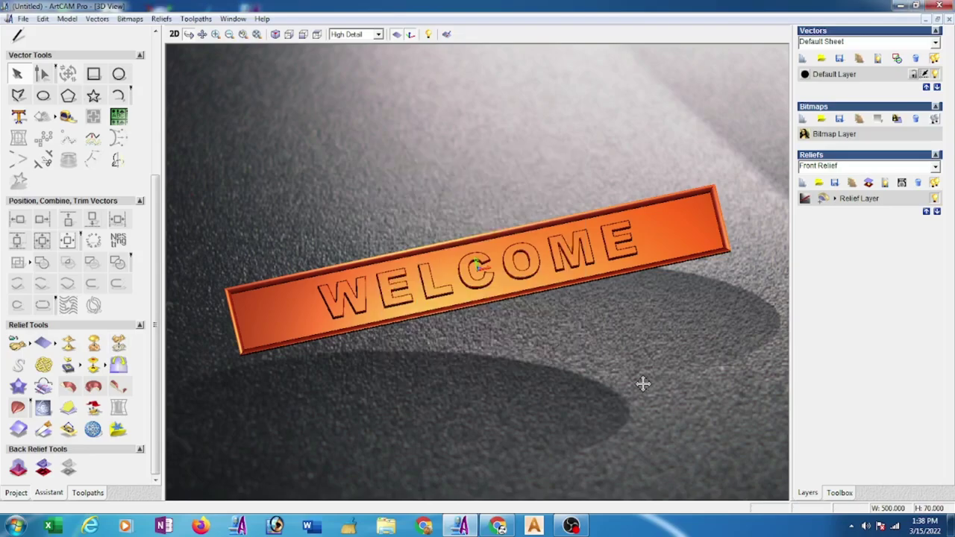